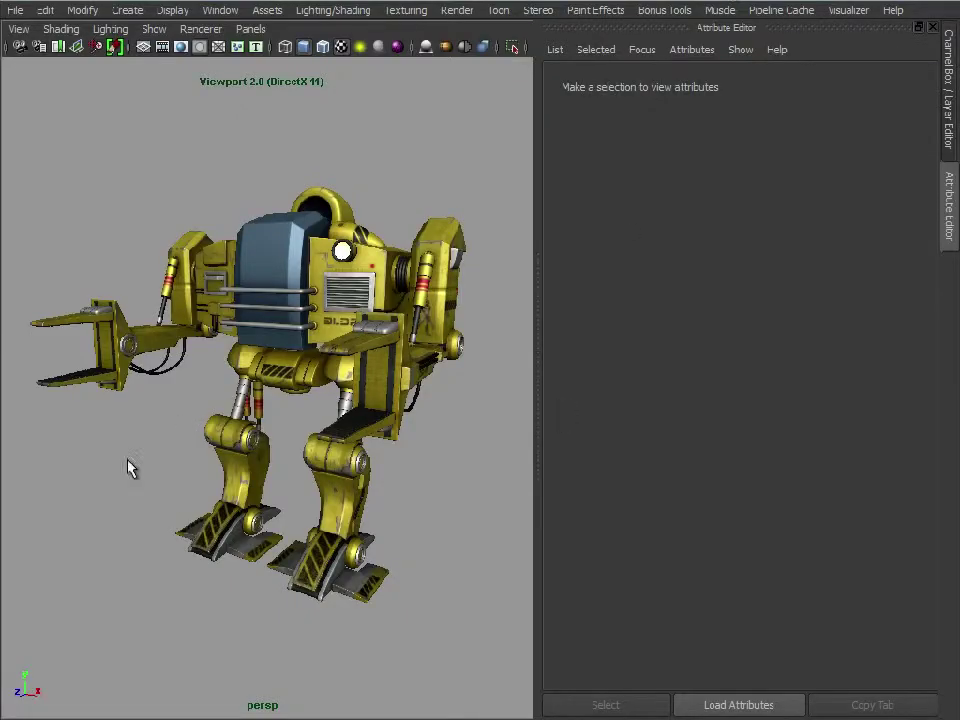
Step: Orbit and zoom in on the robot's torso plating, then move down to inspect its legs and feet
{"action": "left_click_drag", "start_coordinate": [208, 331], "coordinate": [386, 308]}
{"action": "scroll", "coordinate": [344, 332], "scroll_direction": "up", "scroll_amount": 5}
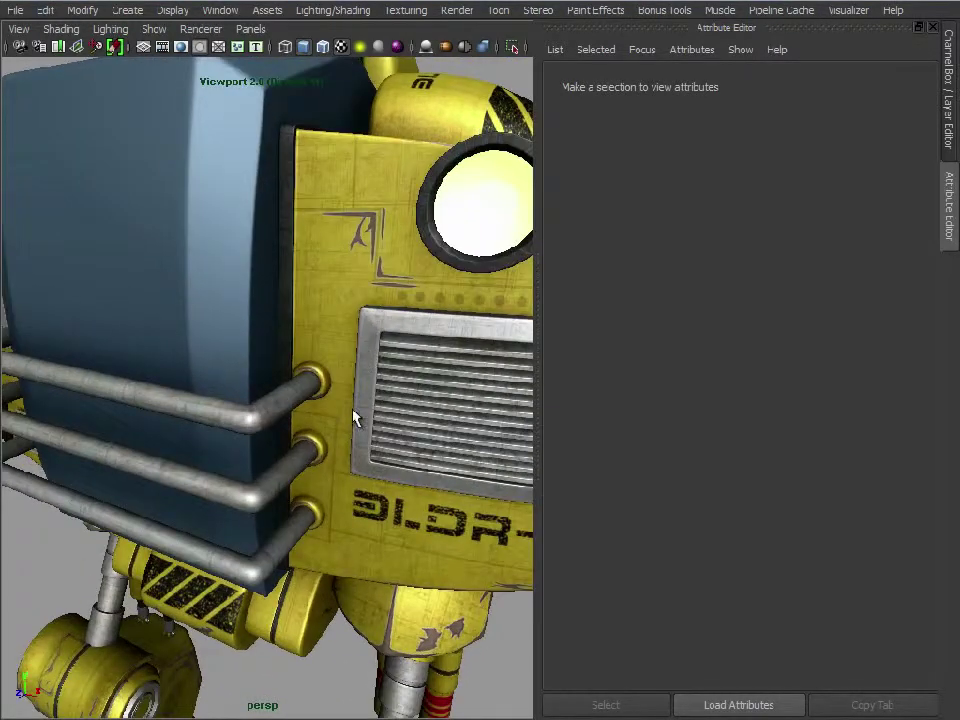
{"action": "scroll", "coordinate": [352, 386], "scroll_direction": "up", "scroll_amount": 3}
{"action": "left_click_drag", "start_coordinate": [352, 386], "coordinate": [253, 444]}
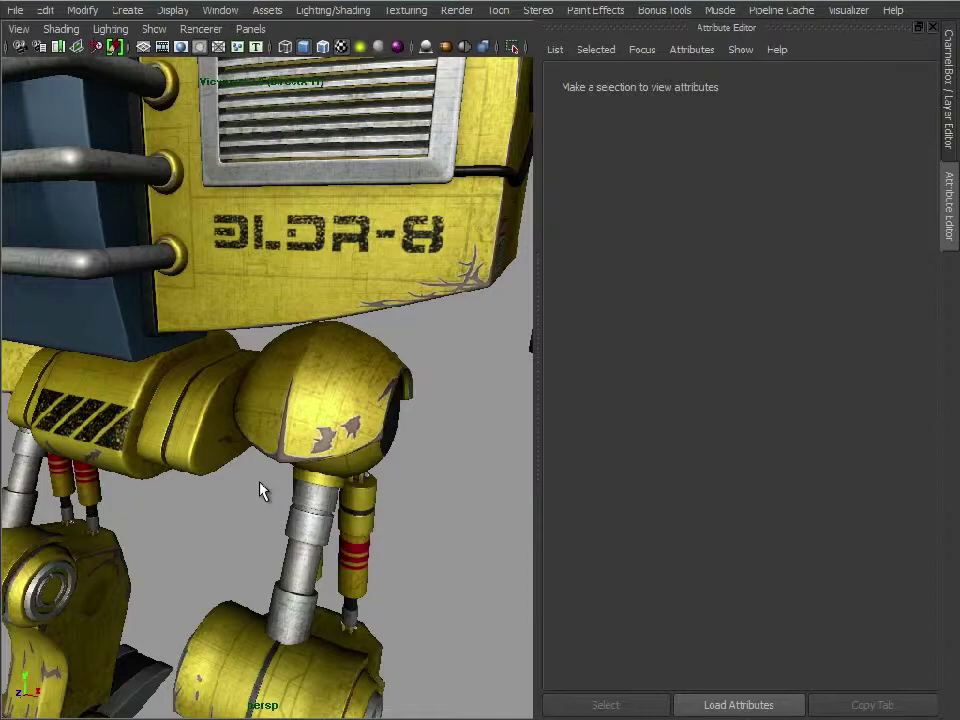
{"action": "left_click_drag", "start_coordinate": [240, 345], "coordinate": [281, 321]}
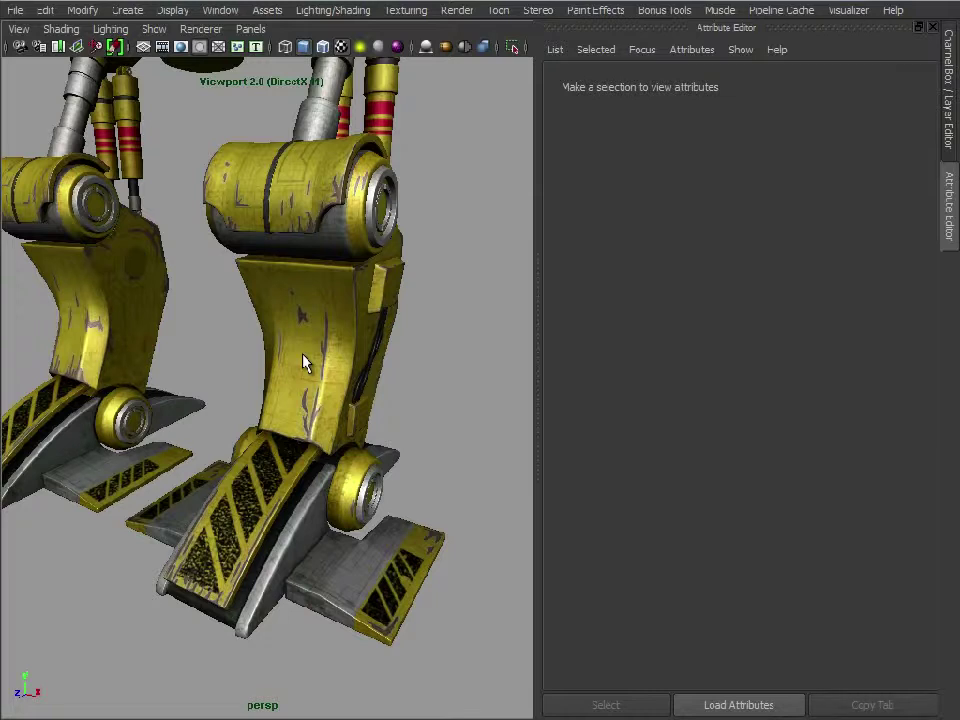
Step: Pan over the upper body and legs, then pull back and orbit to frame the whole loader robot
{"action": "left_click_drag", "start_coordinate": [338, 212], "coordinate": [334, 438]}
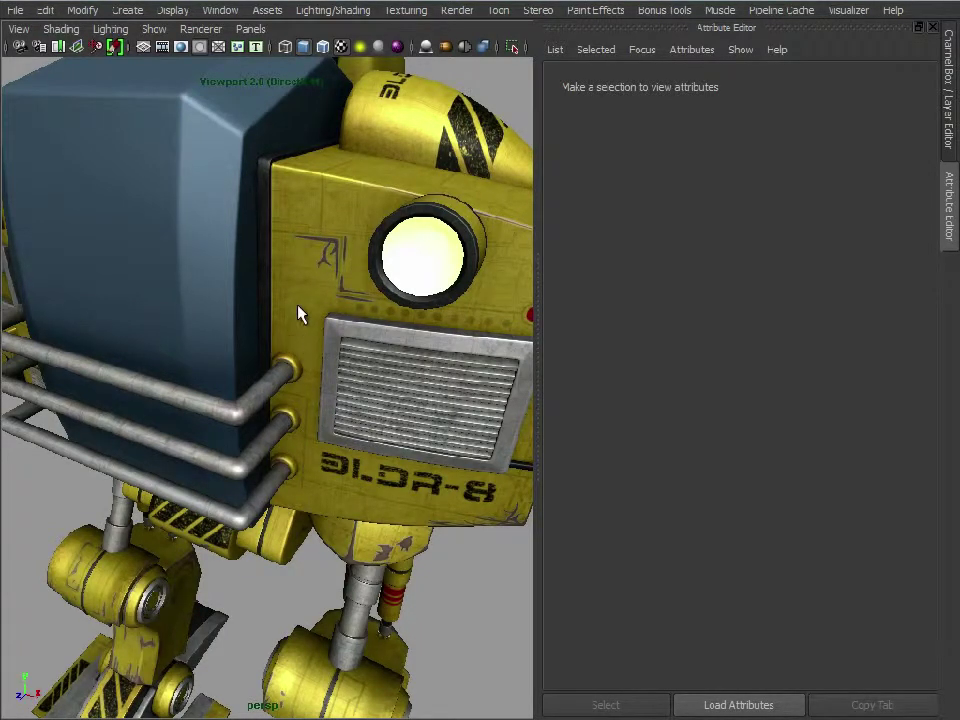
{"action": "left_click_drag", "start_coordinate": [338, 453], "coordinate": [350, 433]}
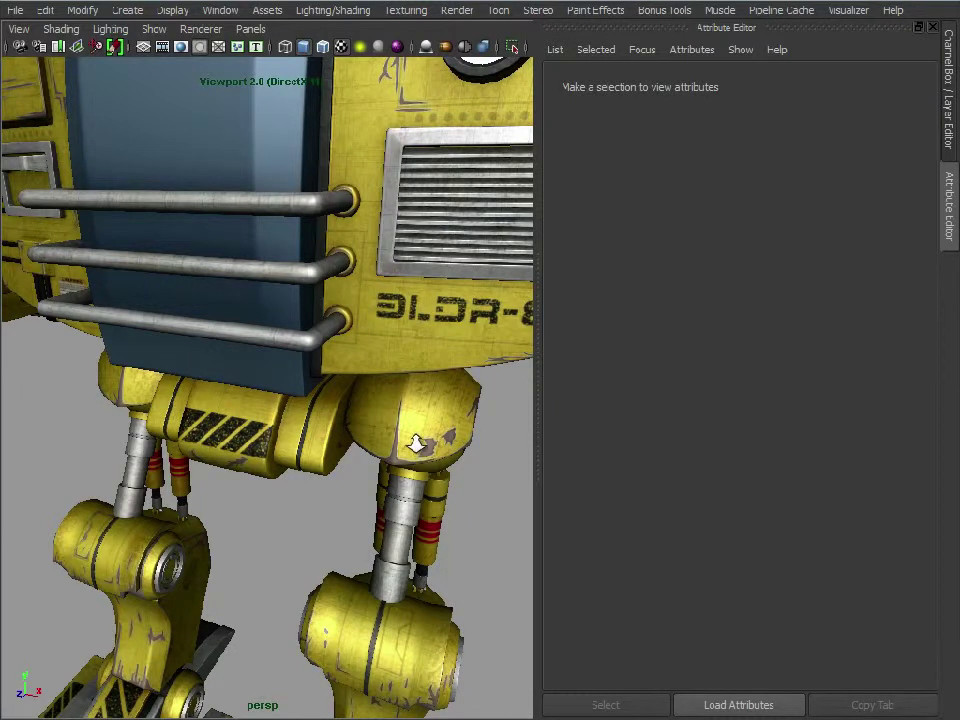
{"action": "left_click_drag", "start_coordinate": [424, 444], "coordinate": [176, 391]}
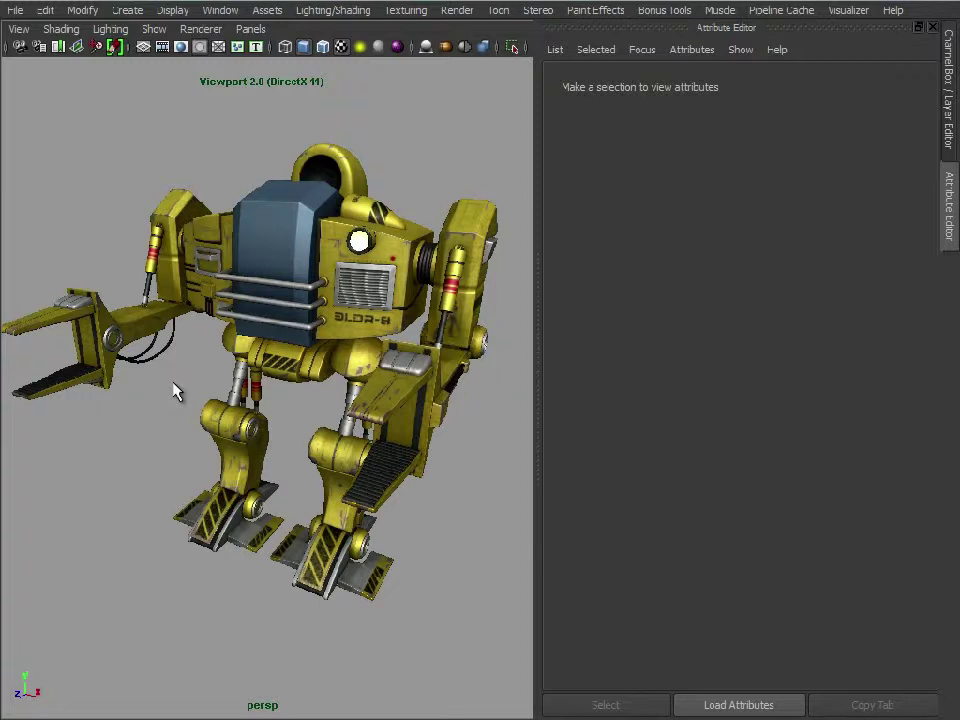
{"action": "left_click_drag", "start_coordinate": [174, 390], "coordinate": [388, 398]}
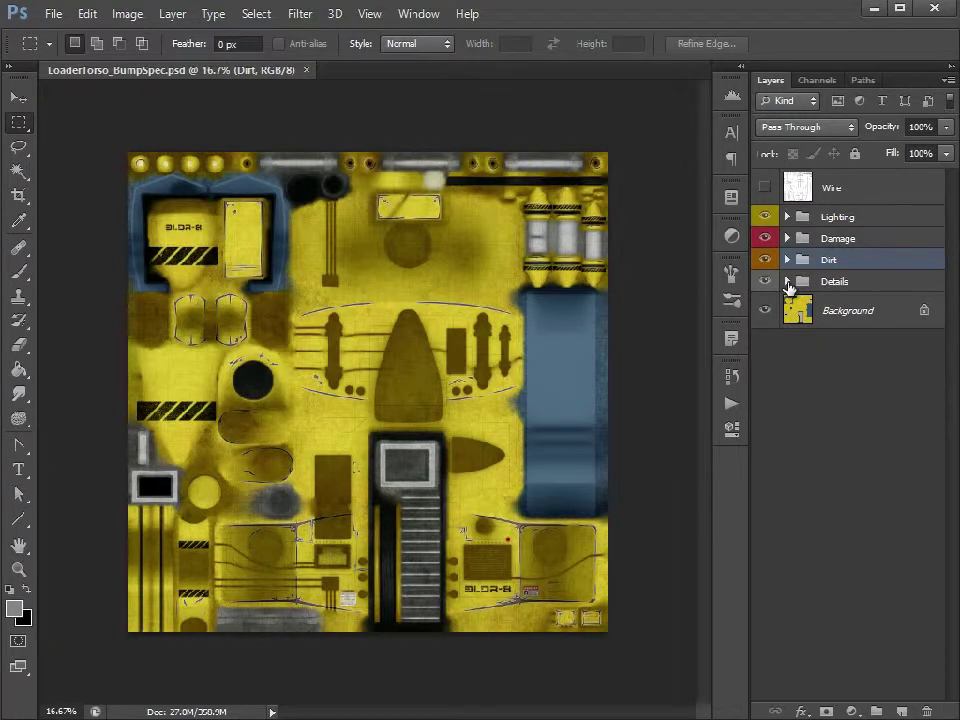
Step: Briefly expand and collapse the Details and Damage groups, then select the Lighting group
{"action": "left_click", "coordinate": [787, 281]}
{"action": "left_click", "coordinate": [787, 281]}
{"action": "left_click", "coordinate": [787, 239]}
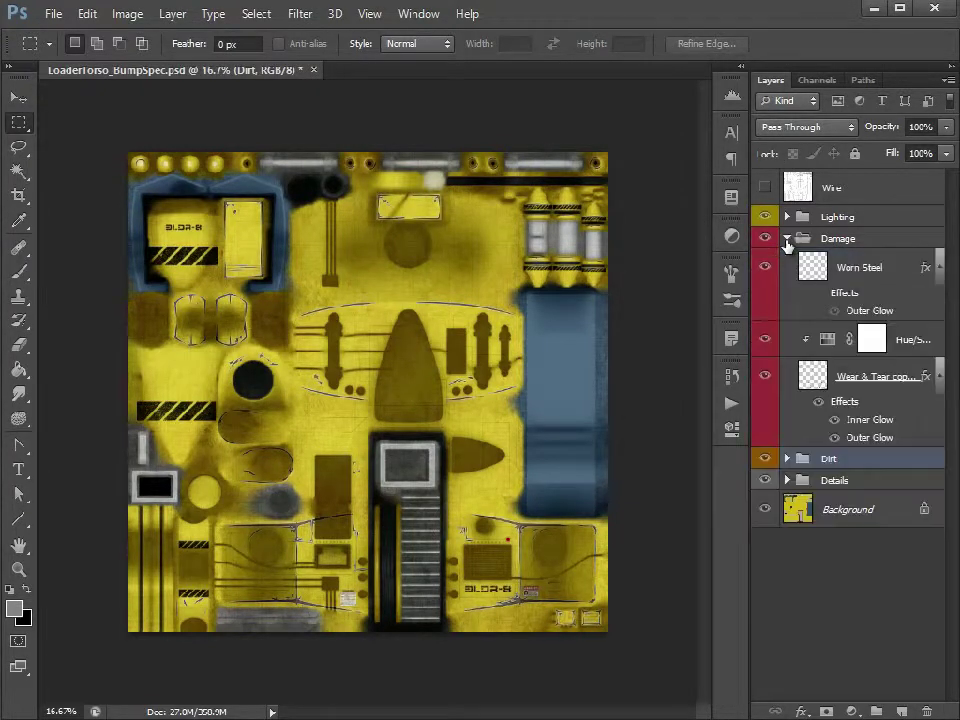
{"action": "left_click", "coordinate": [787, 239]}
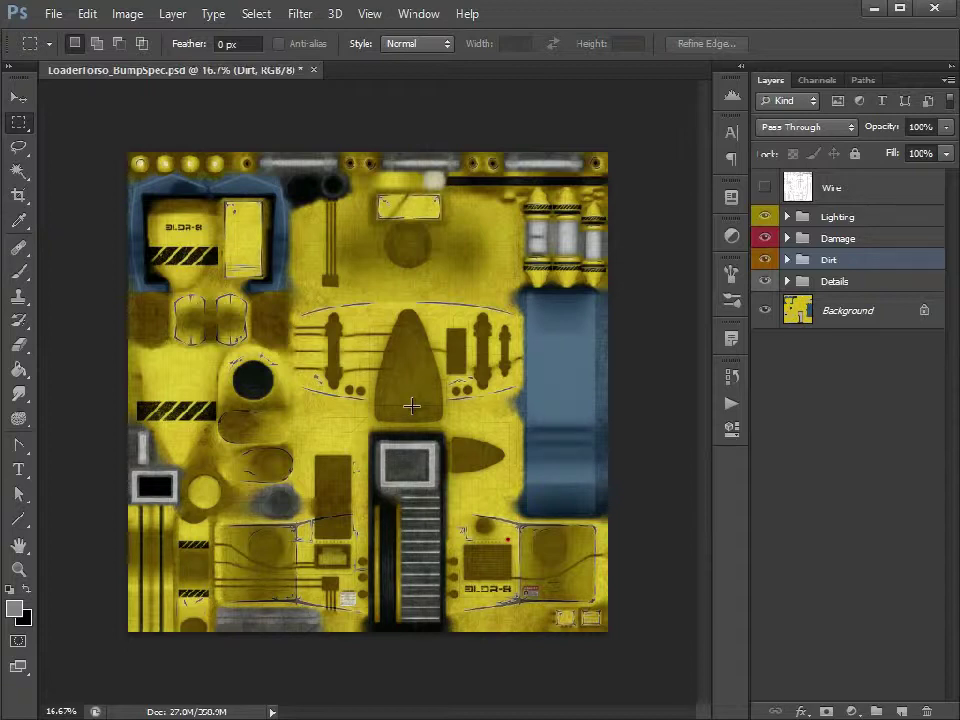
{"action": "left_click", "coordinate": [900, 216]}
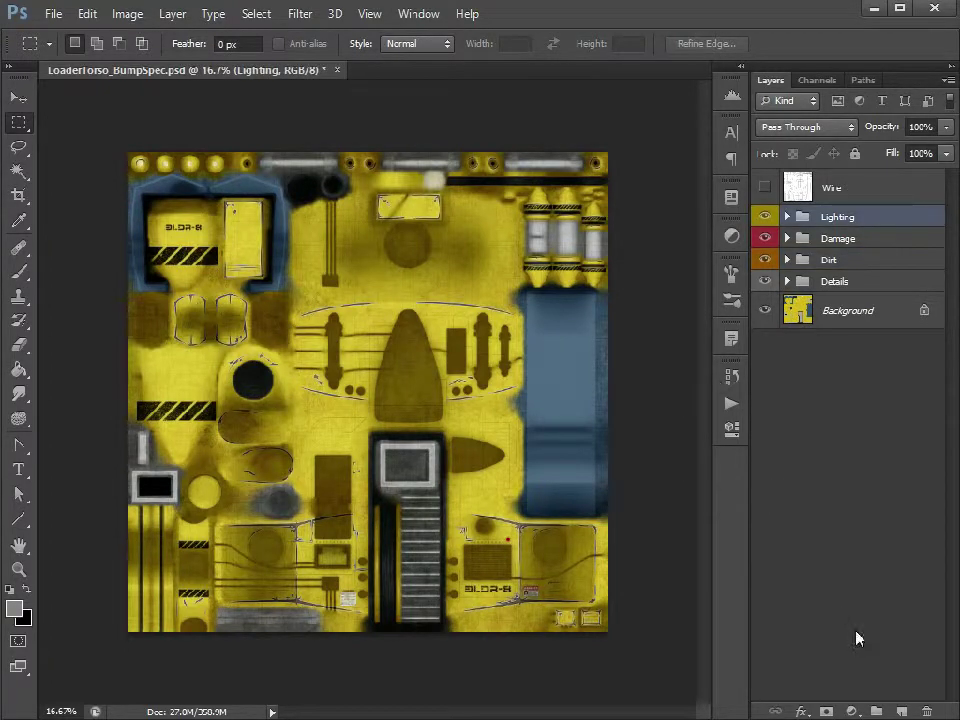
Step: Add Layer 1 above Lighting and fill it entirely with 50% brightness grey (808080)
{"action": "left_click", "coordinate": [903, 712]}
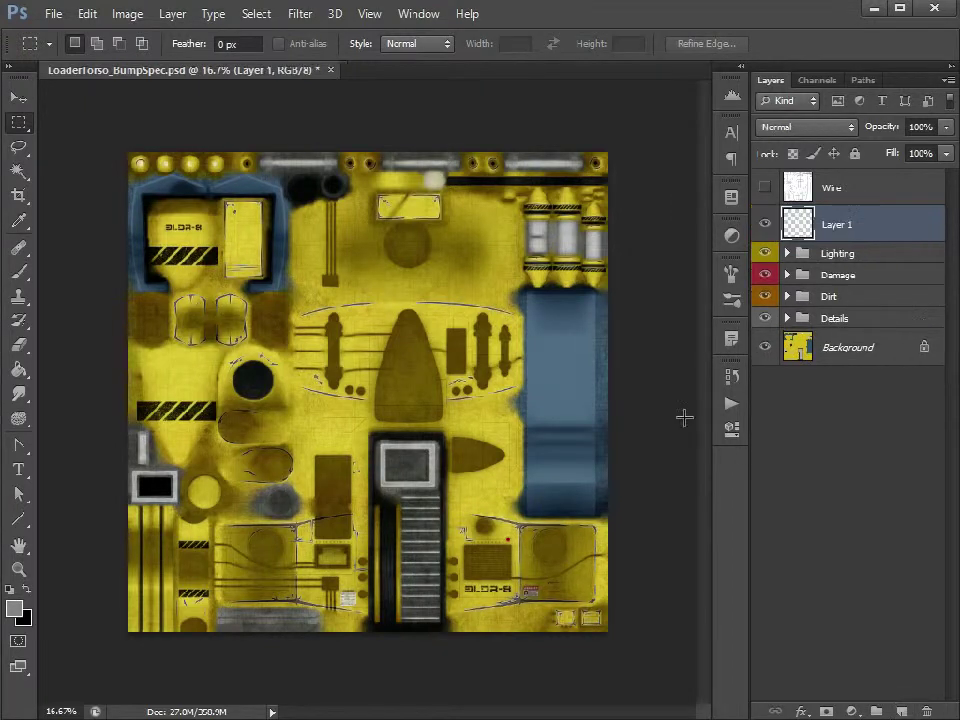
{"action": "left_click", "coordinate": [16, 612]}
{"action": "left_click_drag", "start_coordinate": [830, 70], "coordinate": [288, 138]}
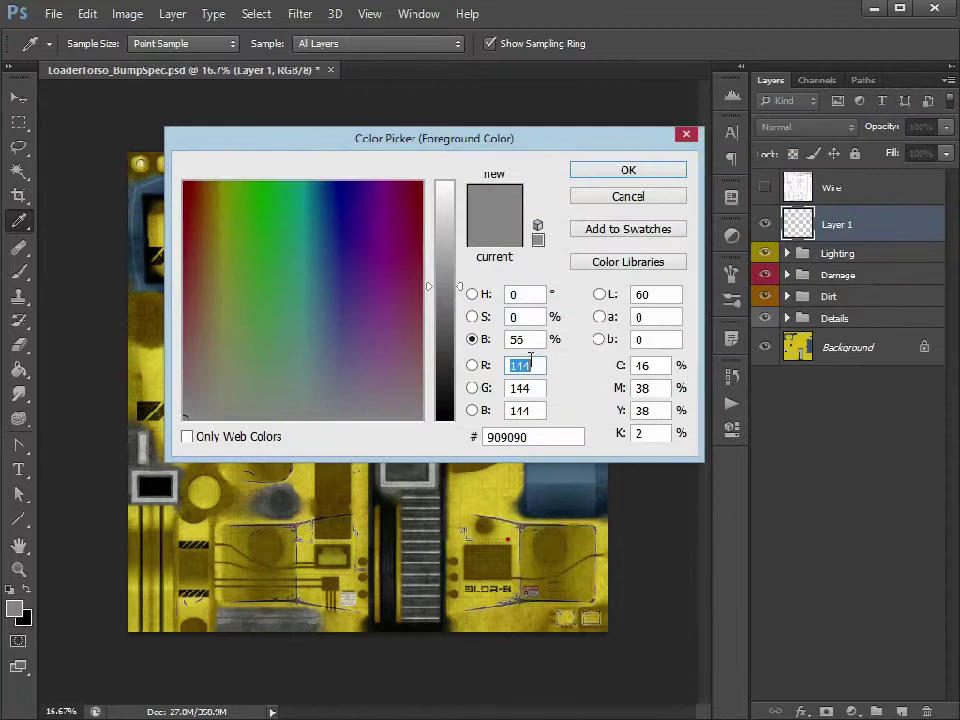
{"action": "double_click", "coordinate": [517, 339]}
{"action": "type", "text": "50"}
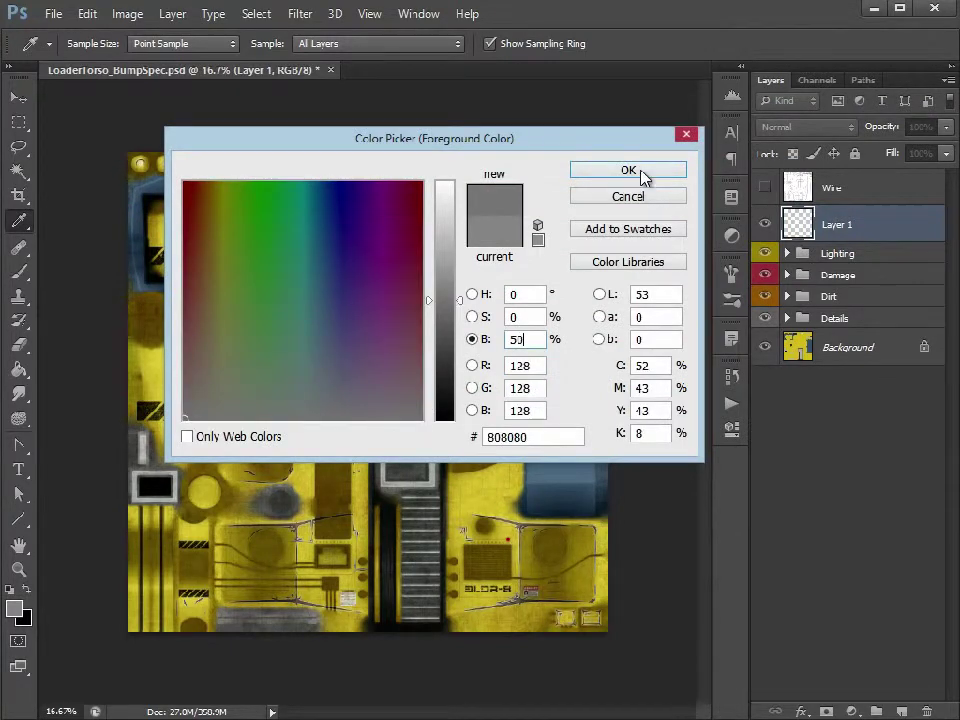
{"action": "left_click", "coordinate": [643, 175]}
{"action": "left_click", "coordinate": [19, 370]}
{"action": "left_click", "coordinate": [400, 365]}
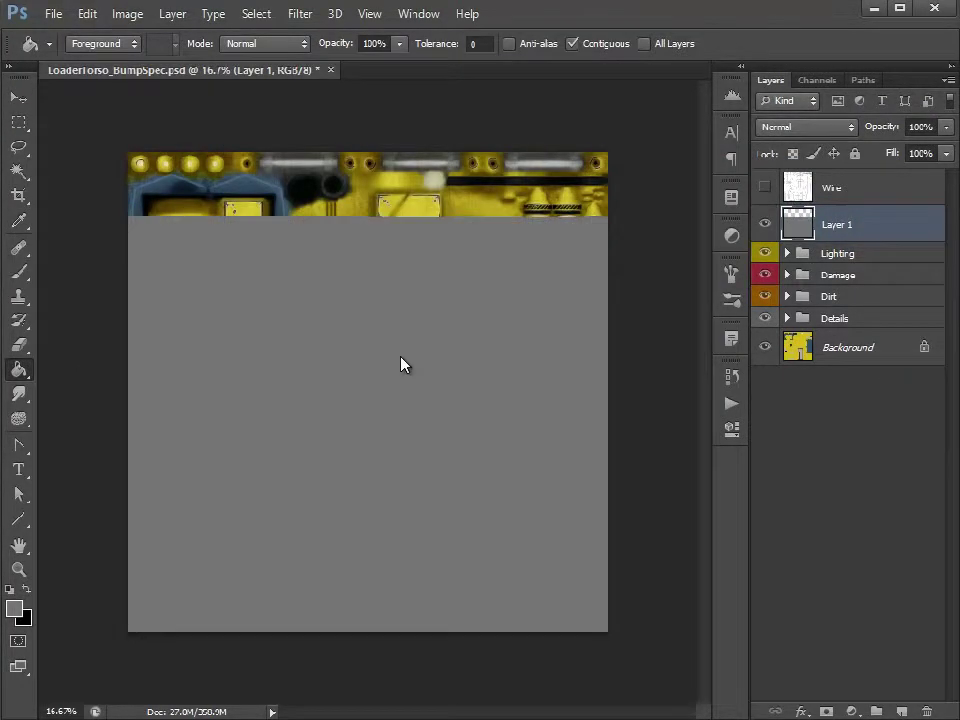
{"action": "left_click", "coordinate": [18, 122]}
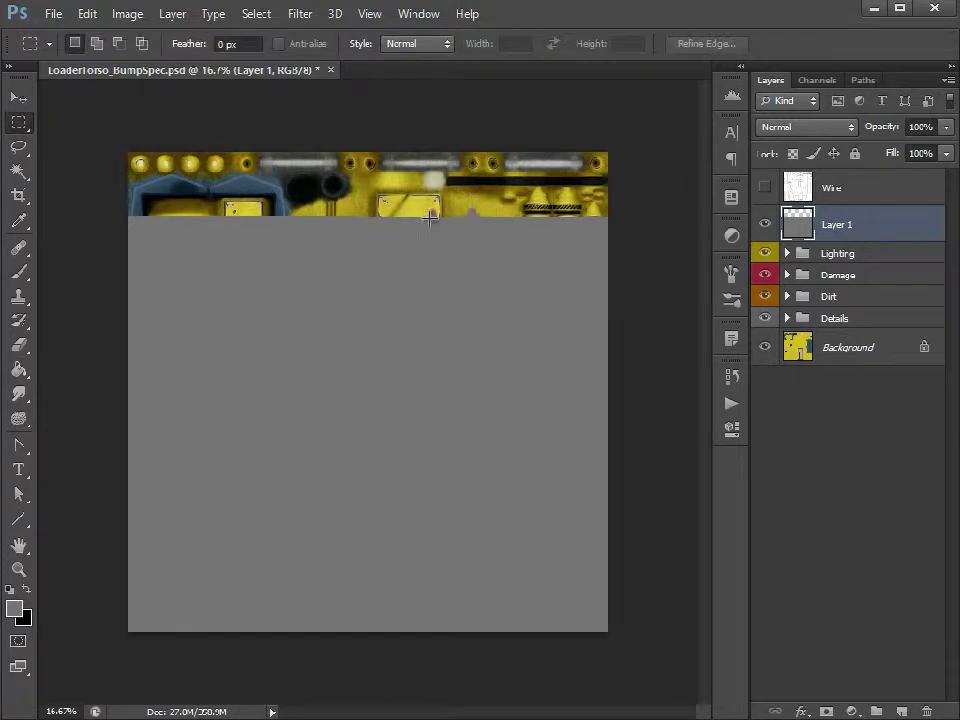
{"action": "key", "text": "alt+BackSpace"}
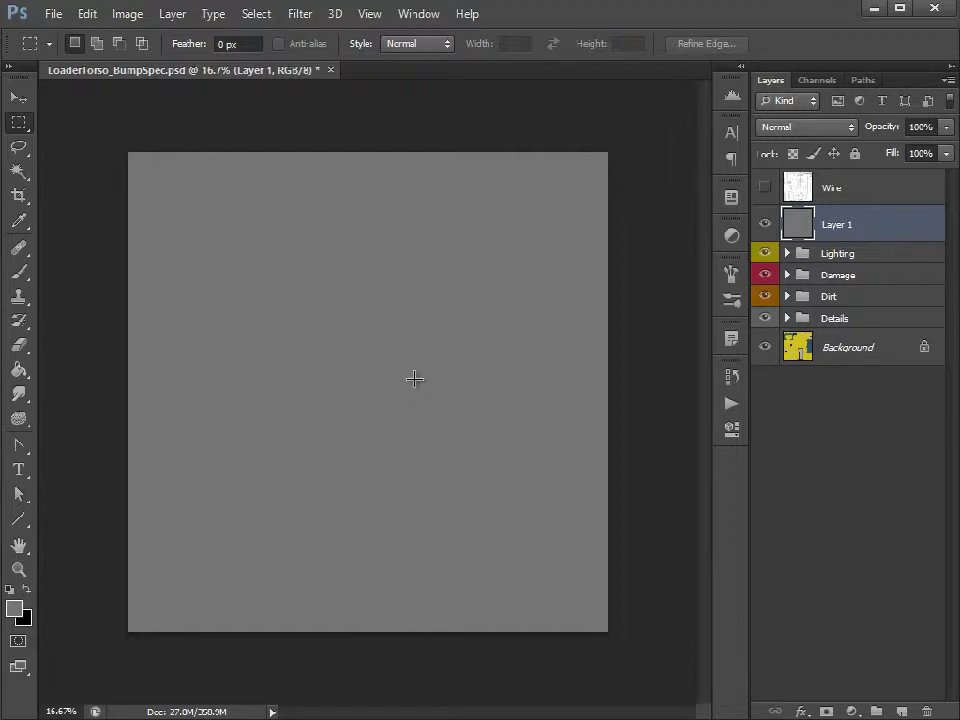
Step: Duplicate Recess and Red Dot from Details above the grey layer, with Recess copy at Normal, 100% opacity
{"action": "left_click", "coordinate": [787, 318]}
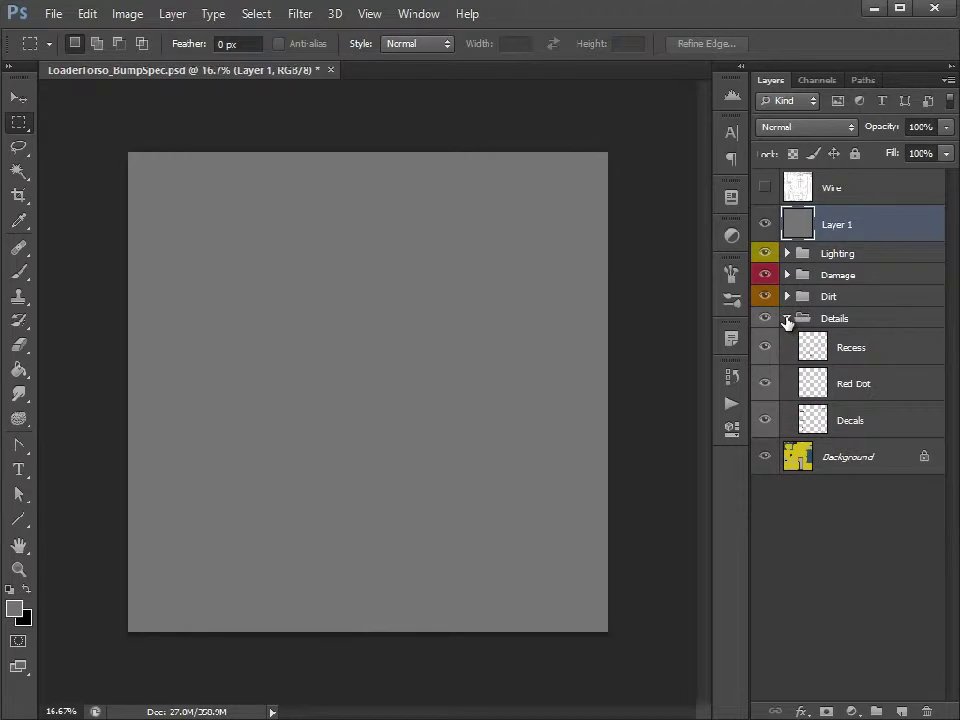
{"action": "left_click", "coordinate": [892, 352]}
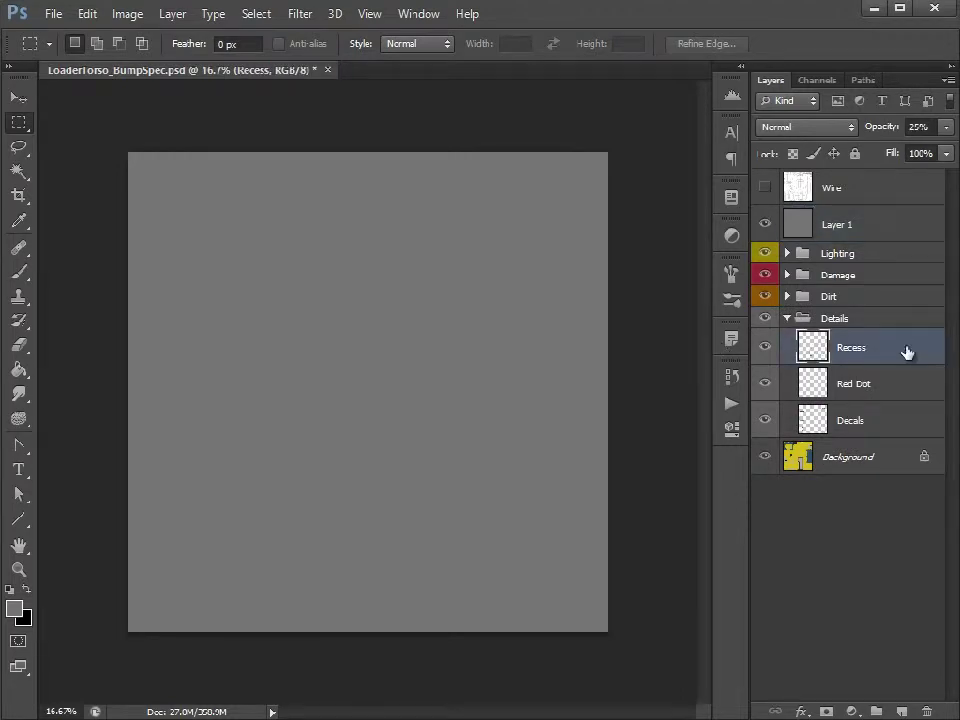
{"action": "left_click_drag", "start_coordinate": [874, 352], "coordinate": [868, 213]}
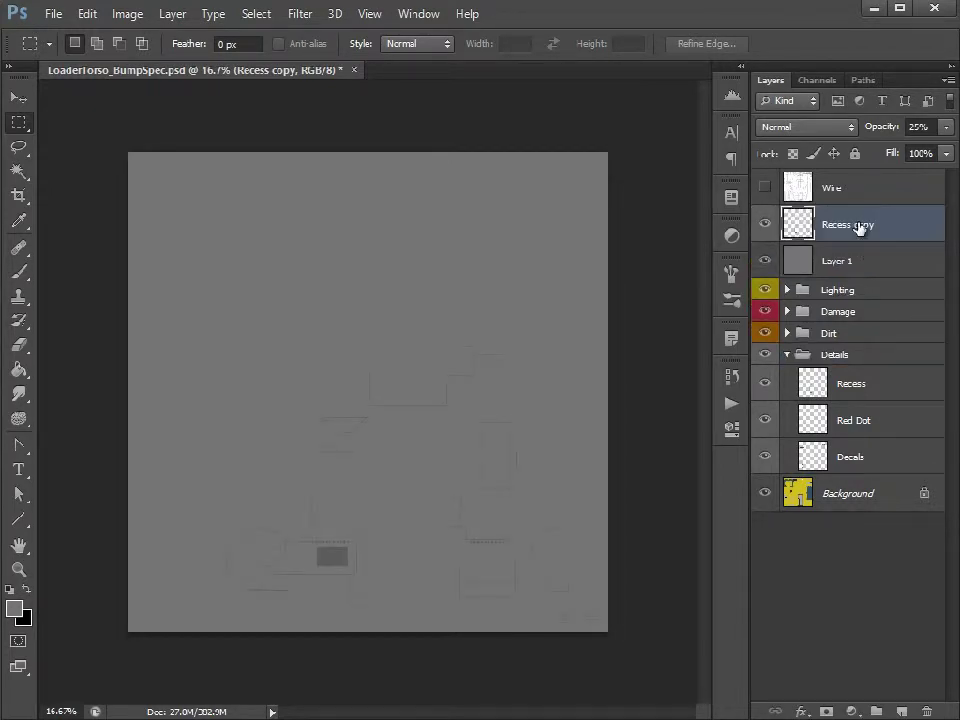
{"action": "left_click", "coordinate": [836, 127]}
{"action": "left_click", "coordinate": [836, 148]}
{"action": "left_click", "coordinate": [945, 127]}
{"action": "left_click_drag", "start_coordinate": [883, 149], "coordinate": [950, 149]}
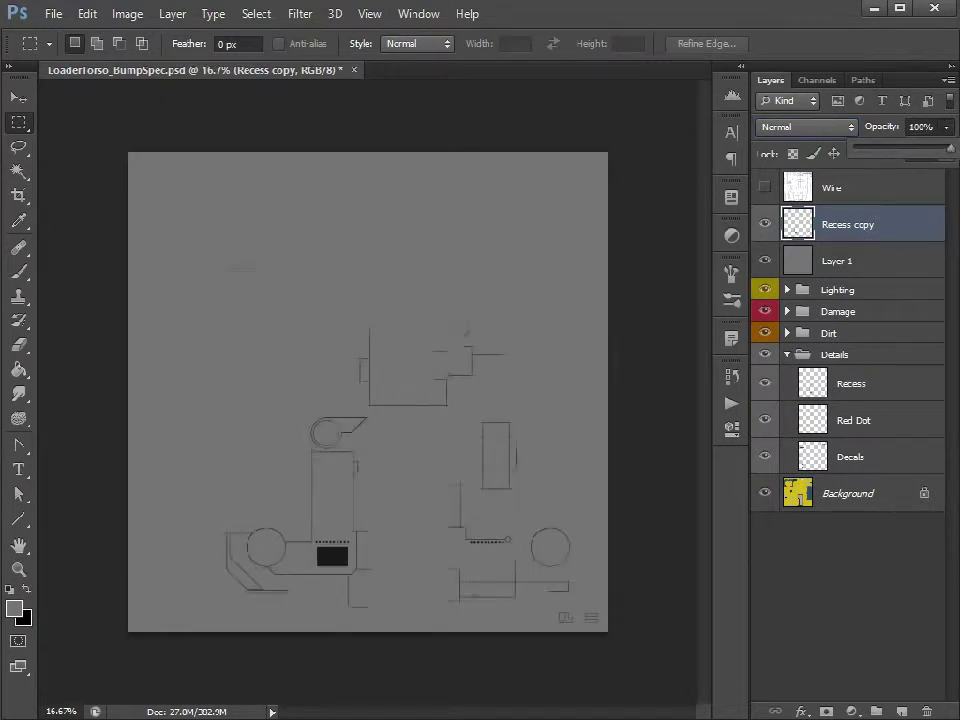
{"action": "left_click", "coordinate": [857, 598]}
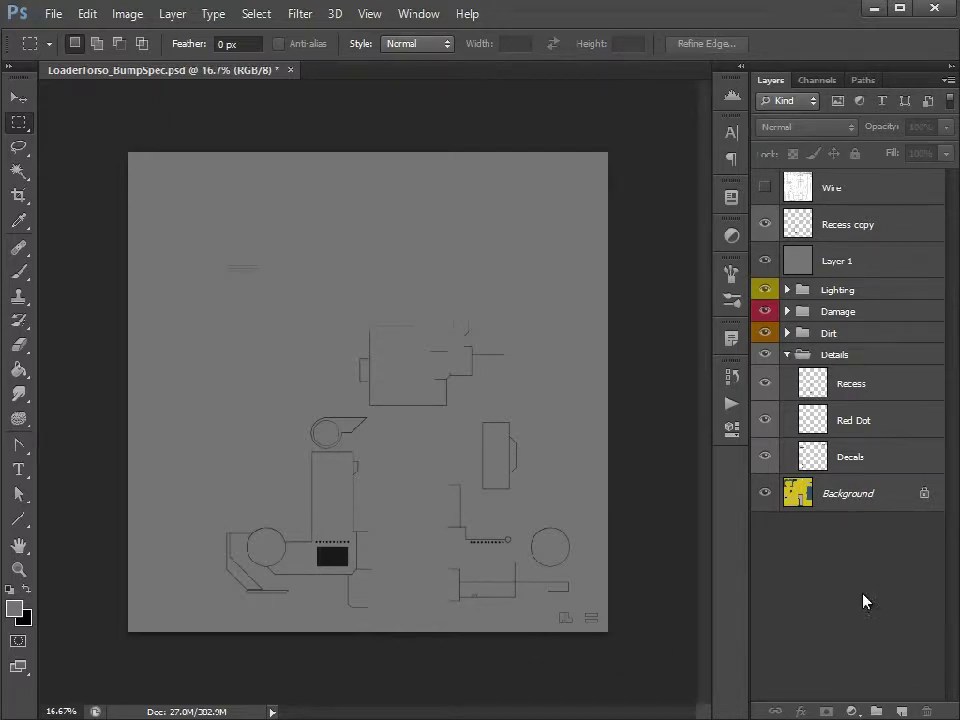
{"action": "left_click", "coordinate": [868, 421]}
{"action": "left_click_drag", "start_coordinate": [874, 422], "coordinate": [857, 210]}
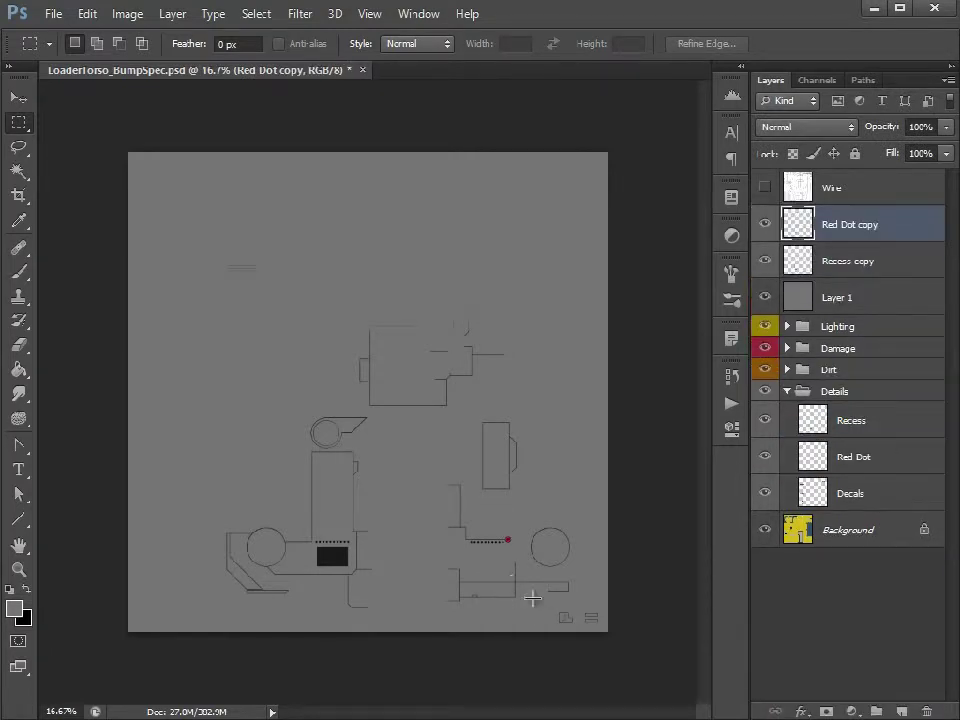
Step: Desaturate the Red Dot copy layer
{"action": "left_click", "coordinate": [127, 14]}
{"action": "mouse_move", "coordinate": [132, 58]}
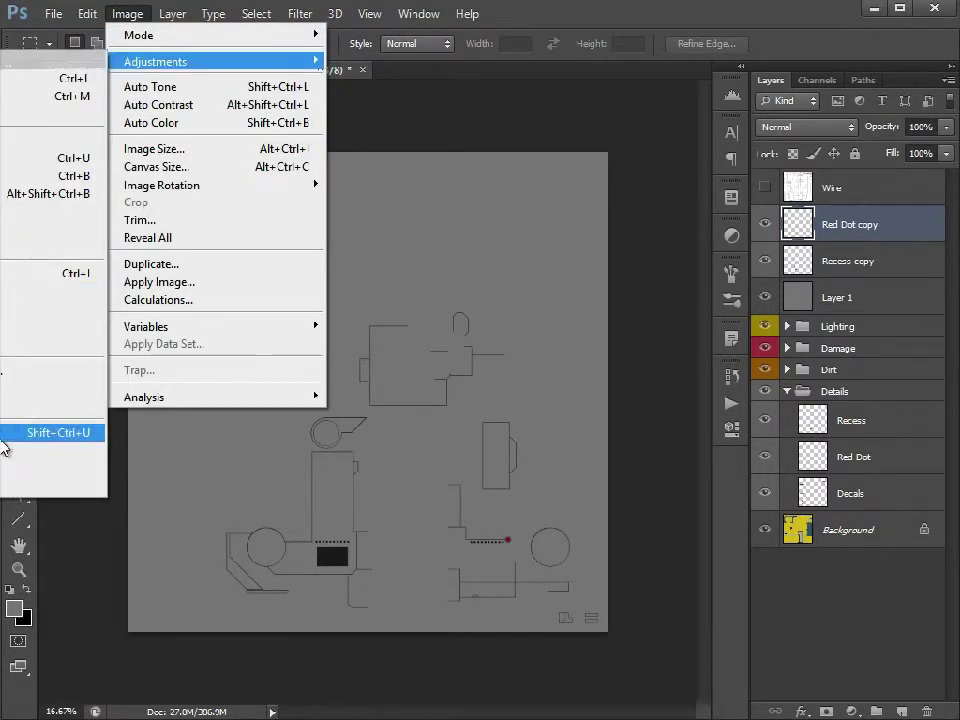
{"action": "left_click", "coordinate": [5, 432]}
Step: Apply legacy Brightness/Contrast with brightness 100 and contrast 100 to Red Dot copy
{"action": "left_click", "coordinate": [127, 16]}
{"action": "mouse_move", "coordinate": [120, 60]}
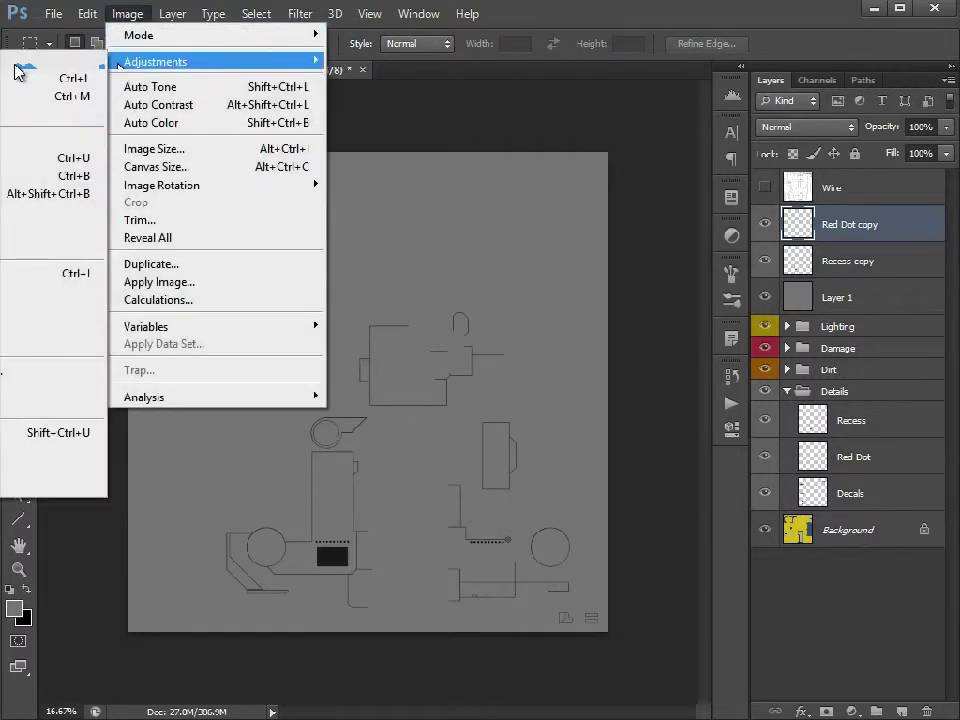
{"action": "left_click", "coordinate": [17, 70]}
{"action": "left_click", "coordinate": [717, 47]}
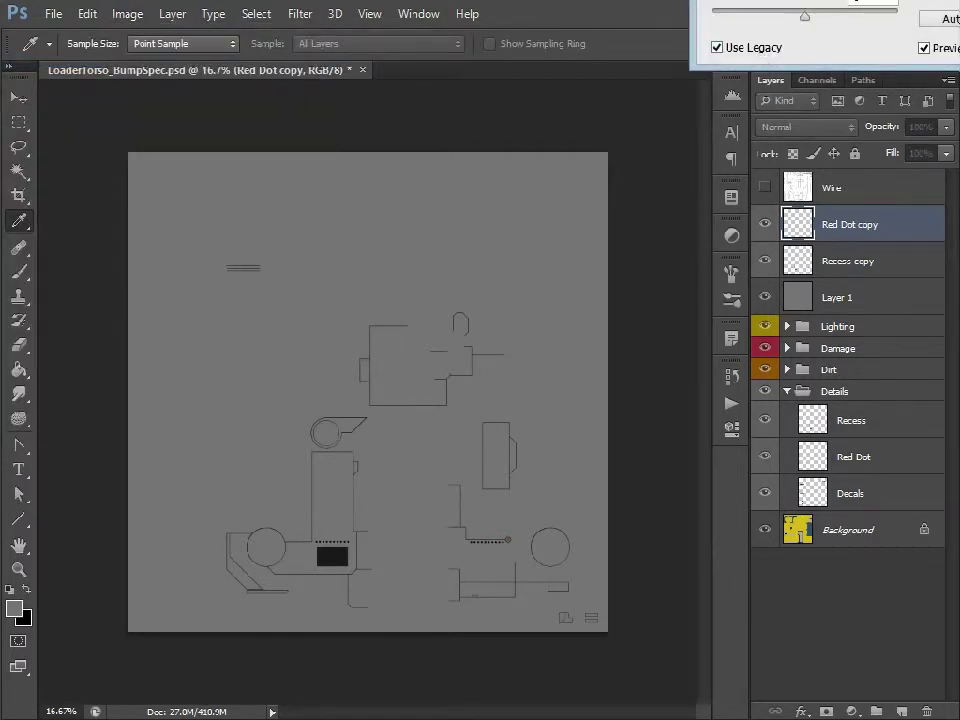
{"action": "left_click_drag", "start_coordinate": [797, 1], "coordinate": [574, 60]}
{"action": "left_click_drag", "start_coordinate": [580, 106], "coordinate": [731, 124]}
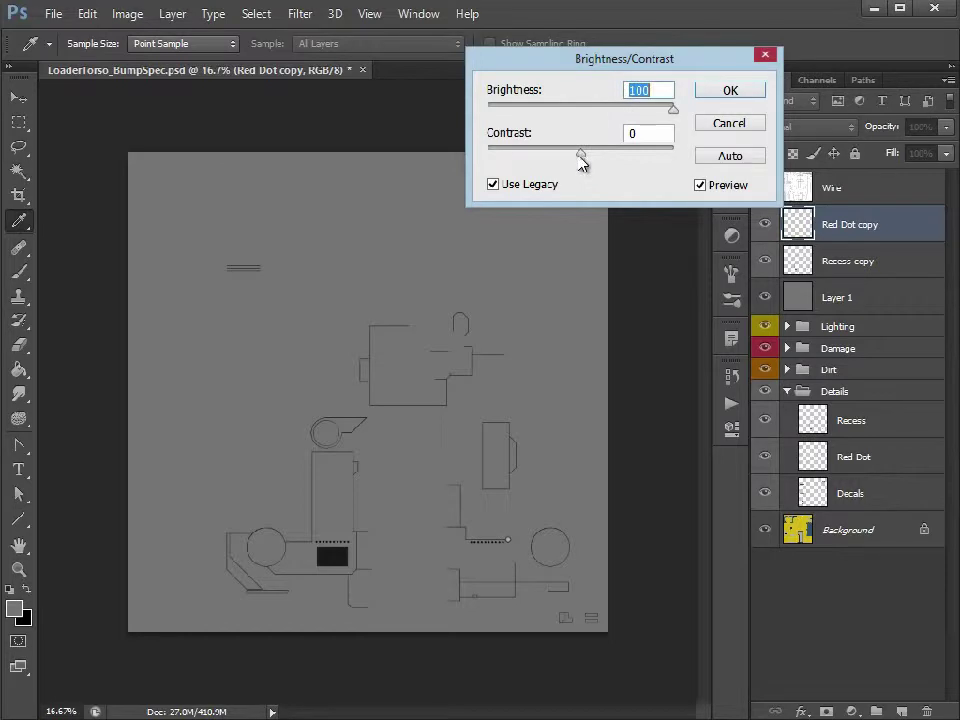
{"action": "key", "text": "Tab"}
{"action": "type", "text": "100"}
{"action": "left_click", "coordinate": [737, 95]}
{"action": "key", "text": "m"}
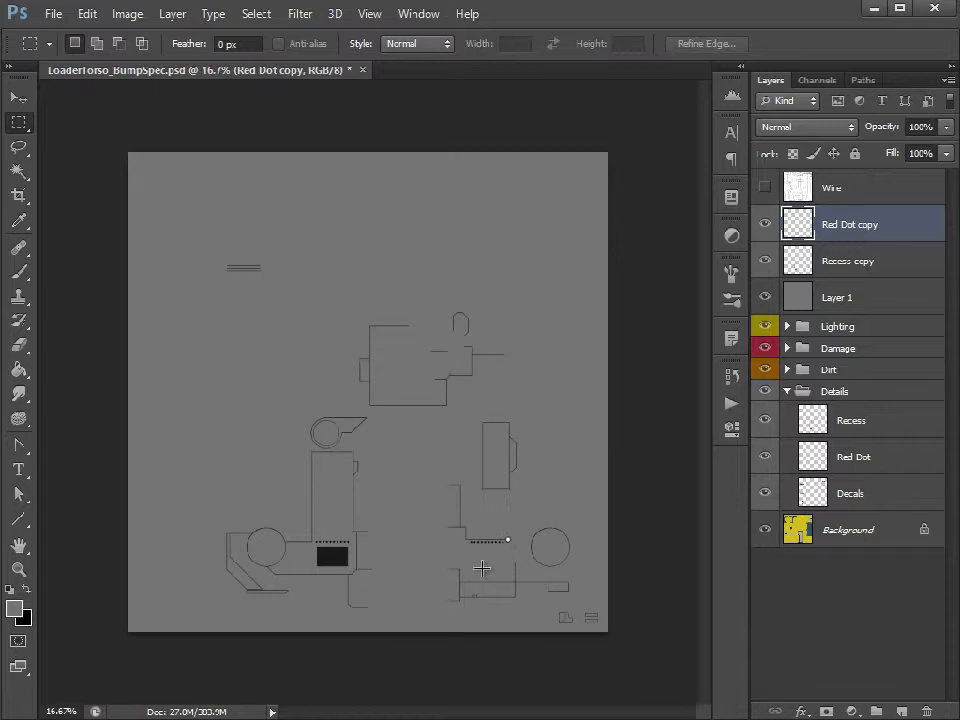
Step: Zoom in to check the now-white dot, then zoom back out to the whole texture
{"action": "left_click", "coordinate": [18, 568]}
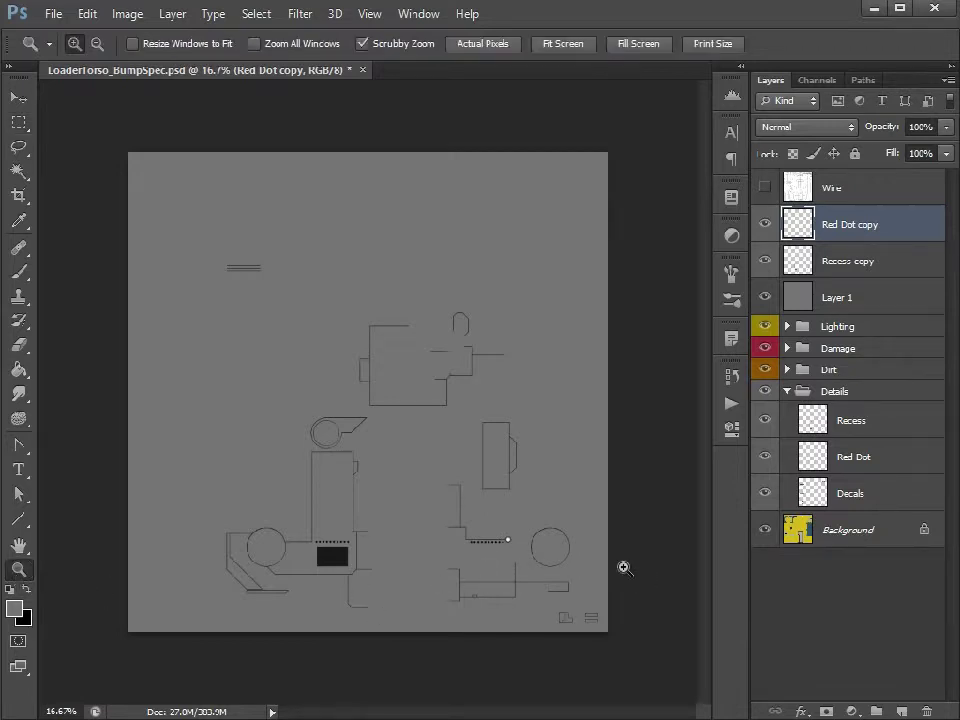
{"action": "left_click", "coordinate": [507, 560]}
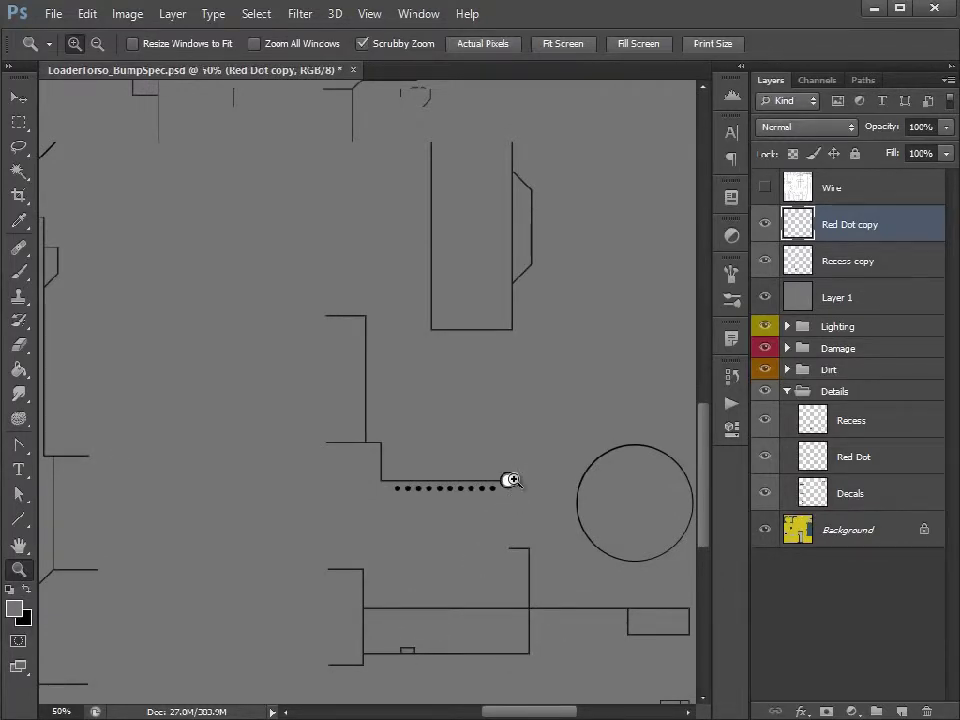
{"action": "left_click", "coordinate": [511, 480], "text": "alt"}
{"action": "left_click", "coordinate": [504, 454], "text": "alt"}
{"action": "left_click", "coordinate": [504, 456], "text": "alt"}
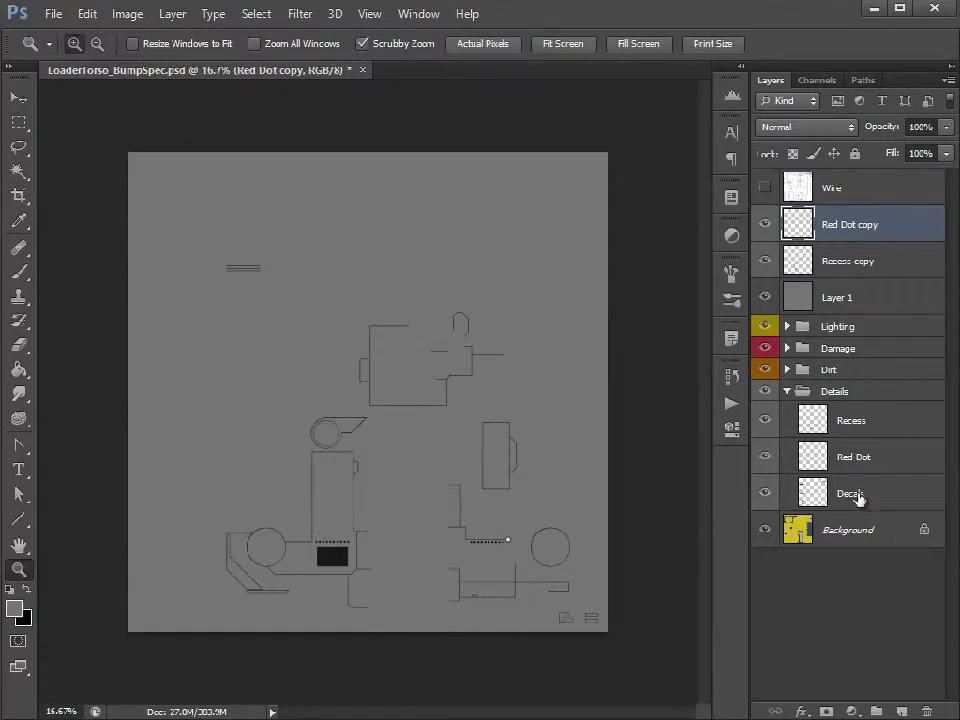
Step: Duplicate Decals, move the copy out of Details to the top, and desaturate it
{"action": "left_click_drag", "start_coordinate": [858, 497], "coordinate": [902, 711]}
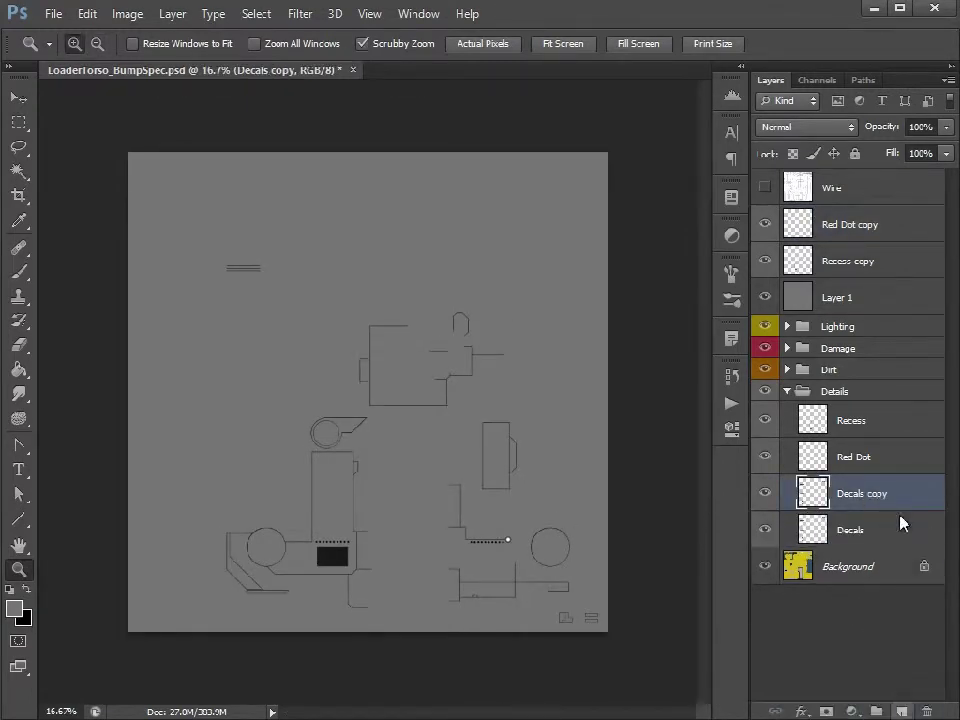
{"action": "left_click_drag", "start_coordinate": [896, 501], "coordinate": [870, 215]}
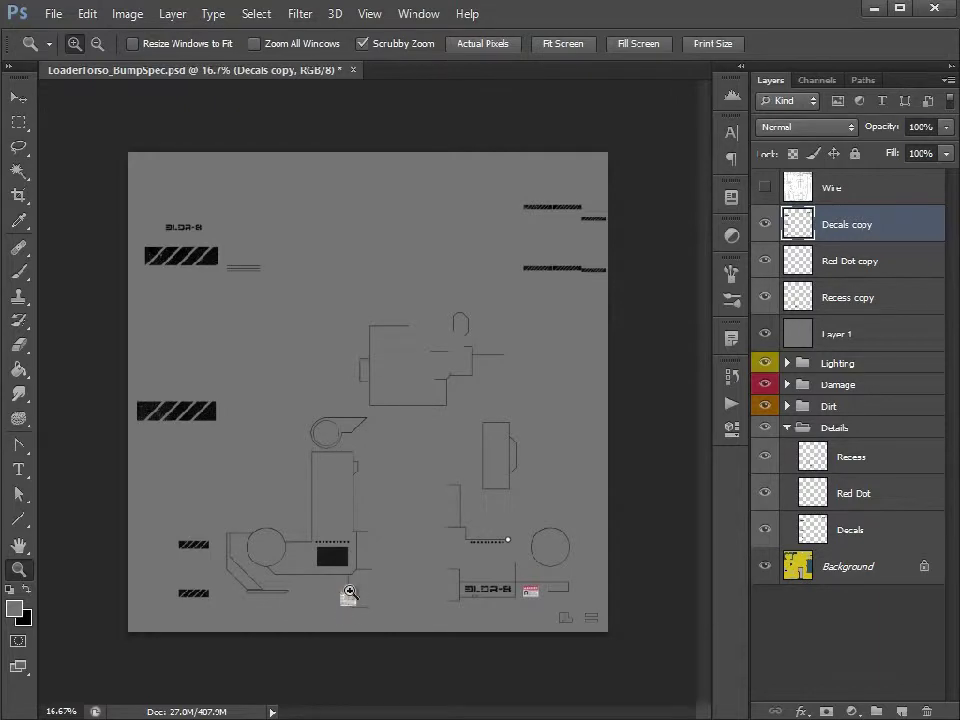
{"action": "left_click", "coordinate": [130, 16]}
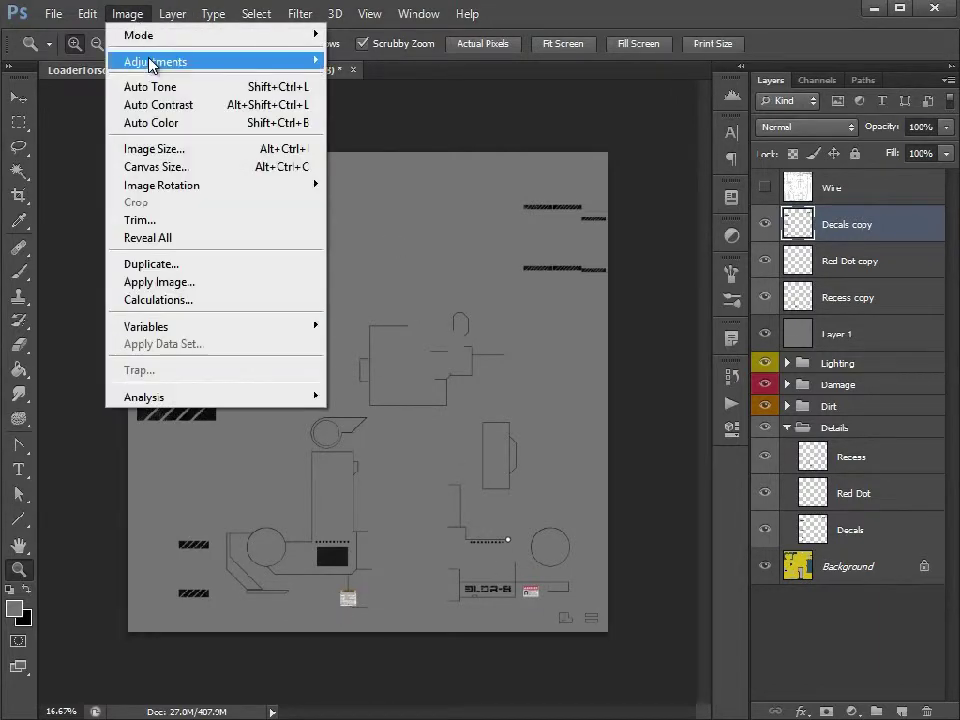
{"action": "mouse_move", "coordinate": [151, 64]}
{"action": "left_click", "coordinate": [50, 432]}
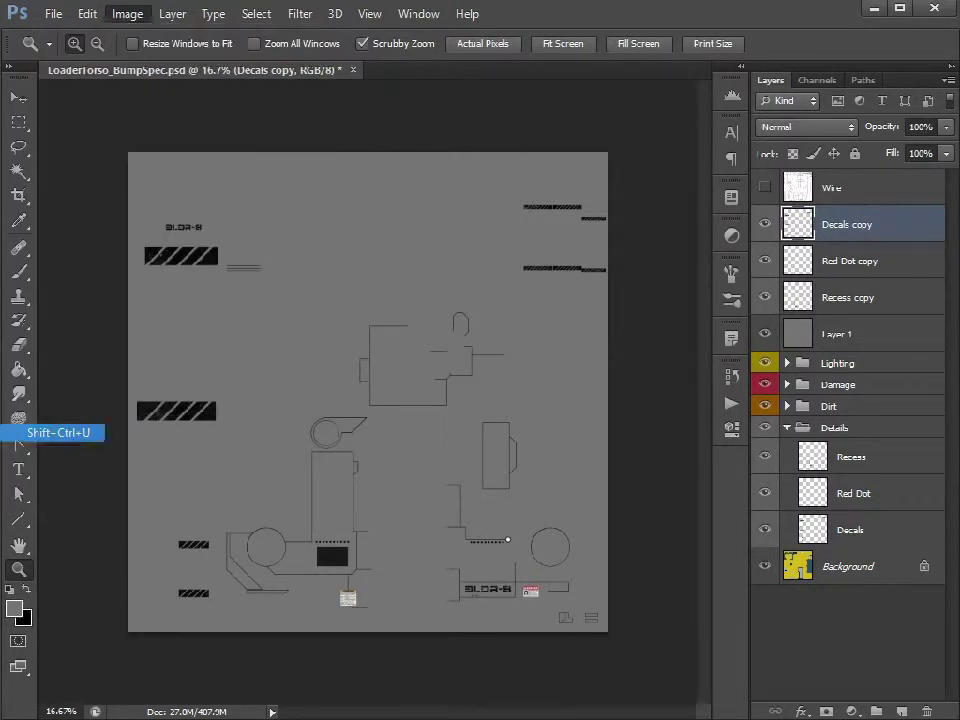
Step: Apply legacy Brightness/Contrast at brightness 100 and contrast 100 to Decals copy
{"action": "left_click", "coordinate": [130, 15]}
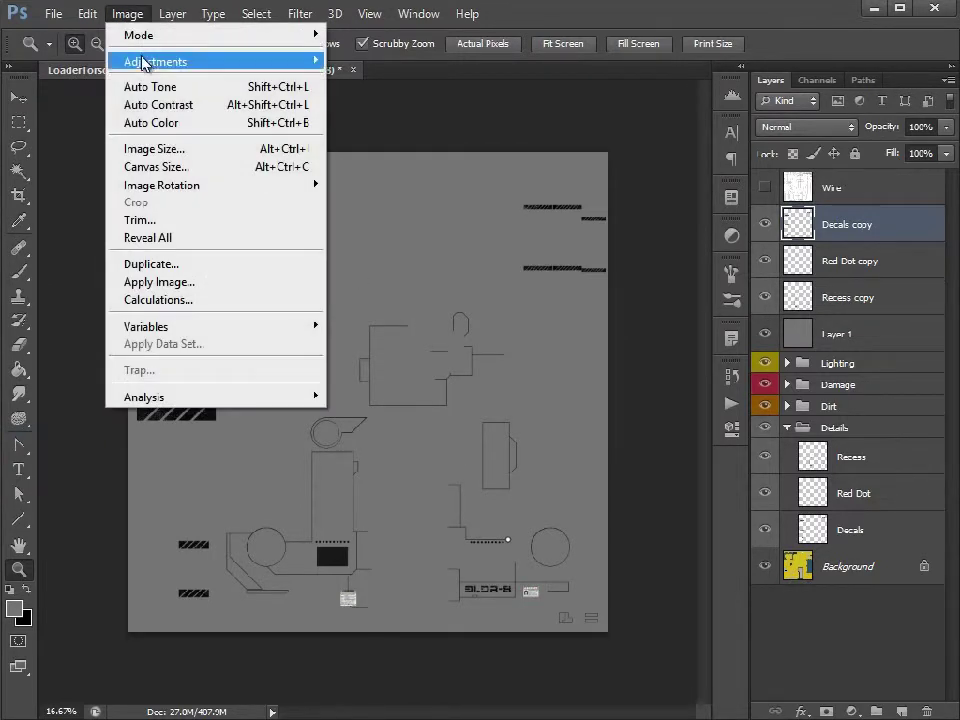
{"action": "mouse_move", "coordinate": [143, 63]}
{"action": "left_click", "coordinate": [15, 62]}
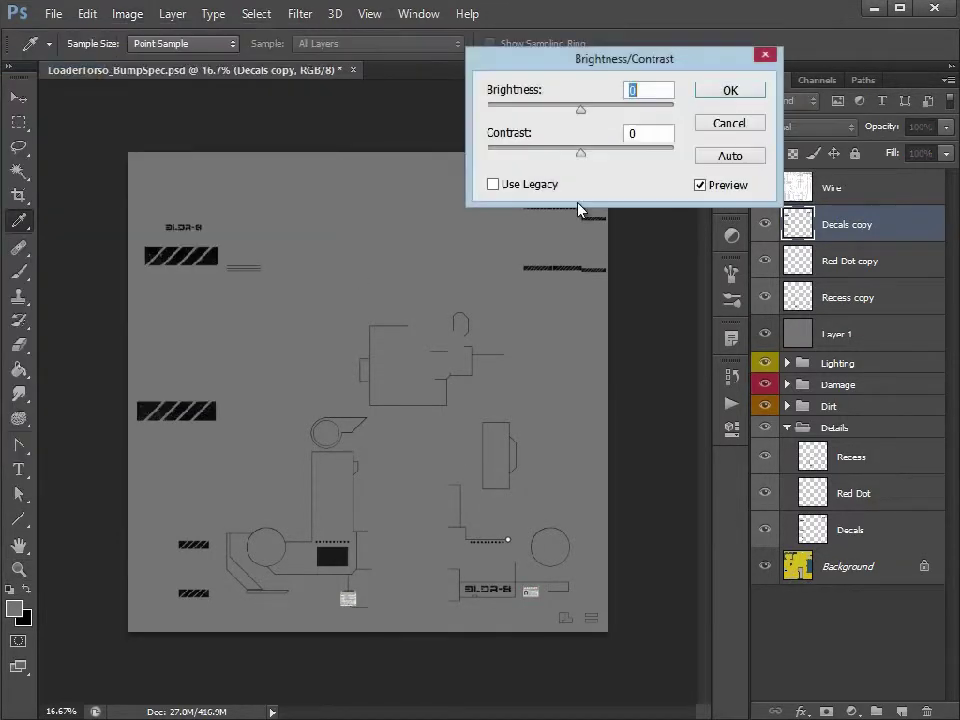
{"action": "left_click", "coordinate": [493, 184]}
{"action": "left_click_drag", "start_coordinate": [583, 117], "coordinate": [699, 111]}
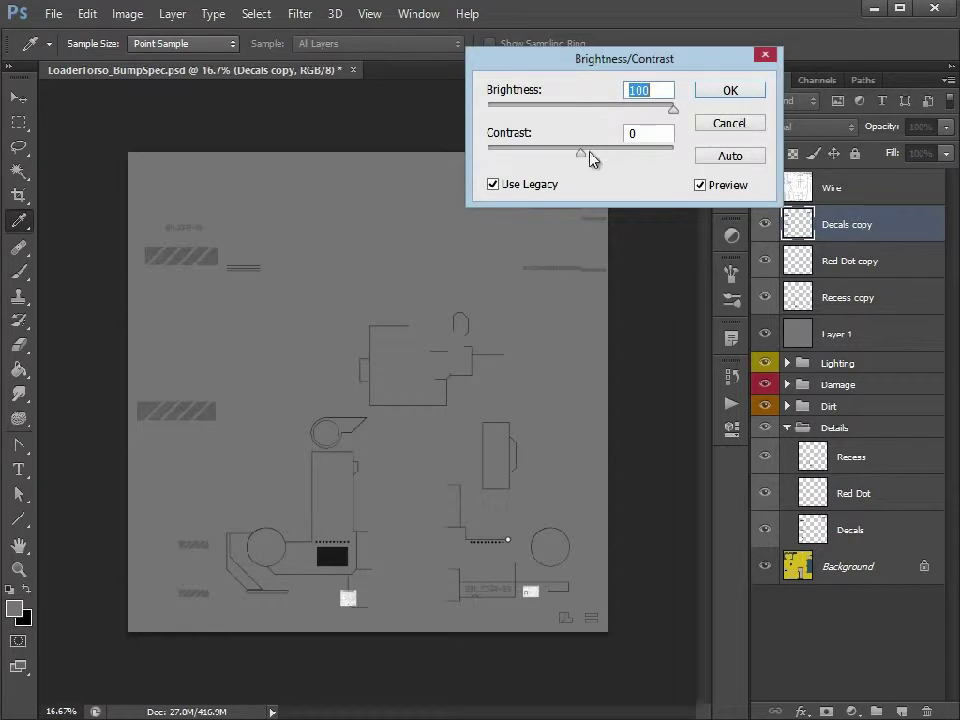
{"action": "left_click_drag", "start_coordinate": [583, 152], "coordinate": [742, 170]}
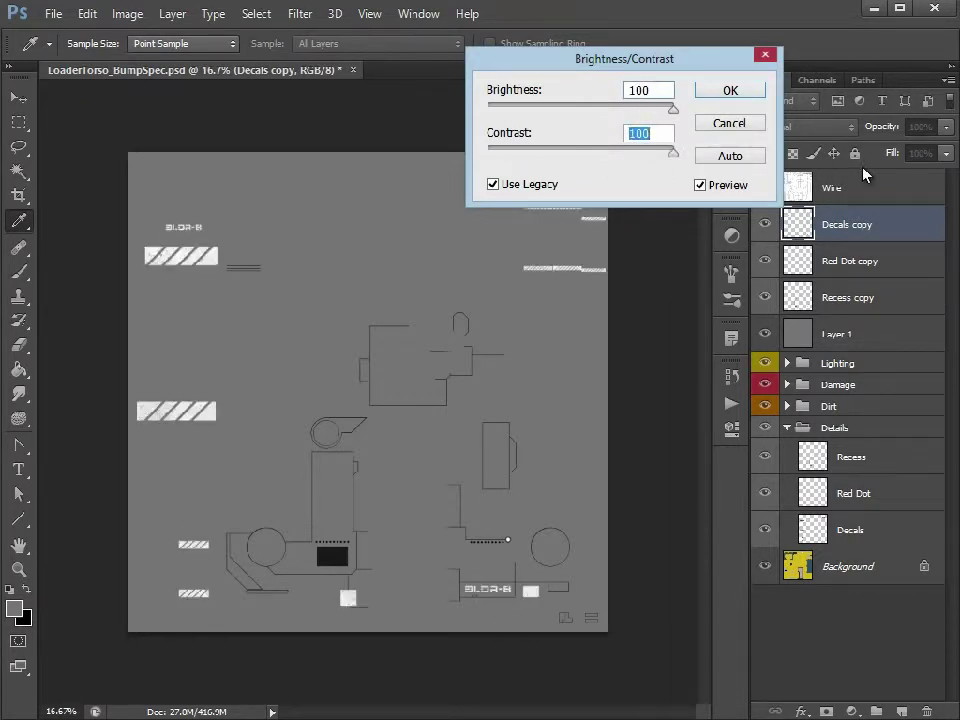
{"action": "left_click", "coordinate": [730, 90]}
Step: Zoom in on the lower white square and try a second brightness boost, then cancel it
{"action": "key", "text": "z"}
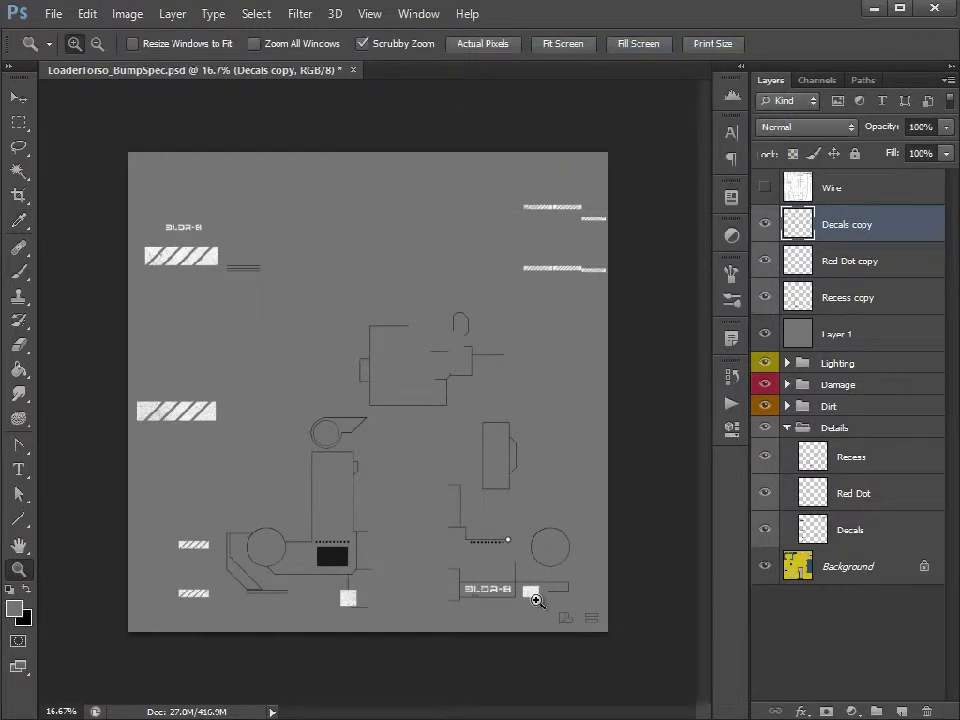
{"action": "left_click_drag", "start_coordinate": [369, 611], "coordinate": [367, 583]}
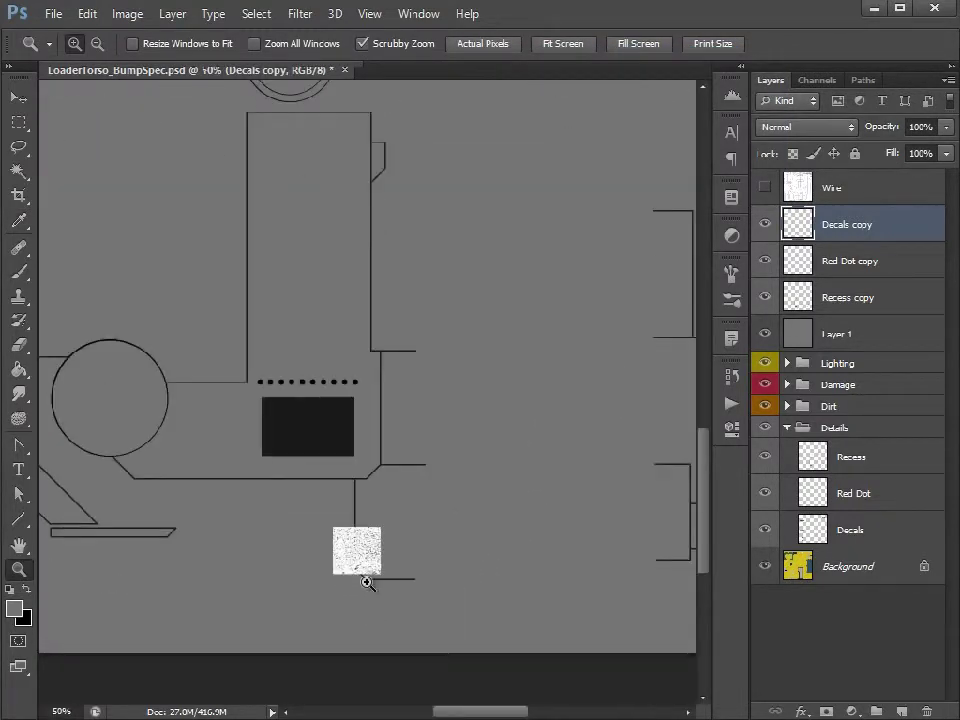
{"action": "left_click", "coordinate": [367, 583]}
{"action": "left_click", "coordinate": [127, 13]}
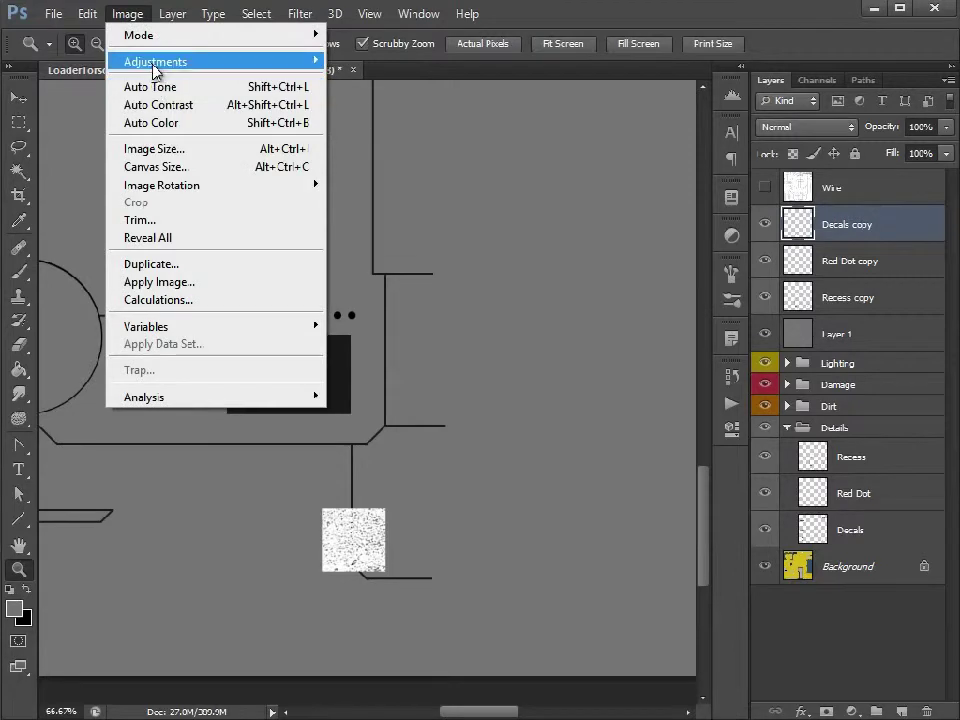
{"action": "mouse_move", "coordinate": [155, 68]}
{"action": "left_click", "coordinate": [28, 63]}
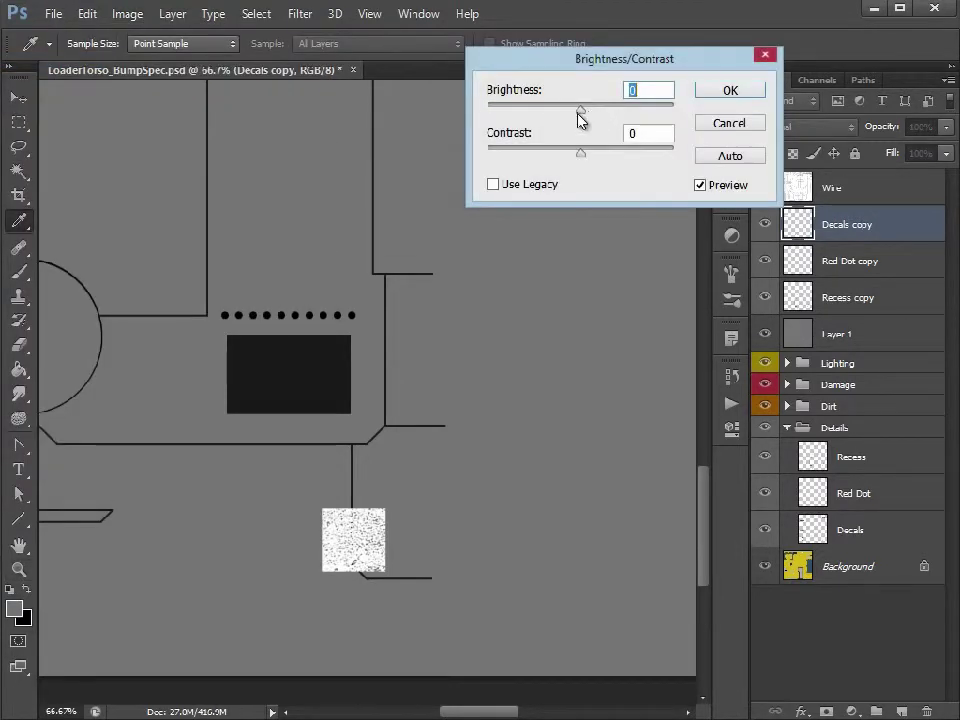
{"action": "left_click_drag", "start_coordinate": [578, 112], "coordinate": [673, 110]}
{"action": "left_click", "coordinate": [493, 184]}
{"action": "left_click", "coordinate": [735, 123]}
{"action": "key", "text": "z"}
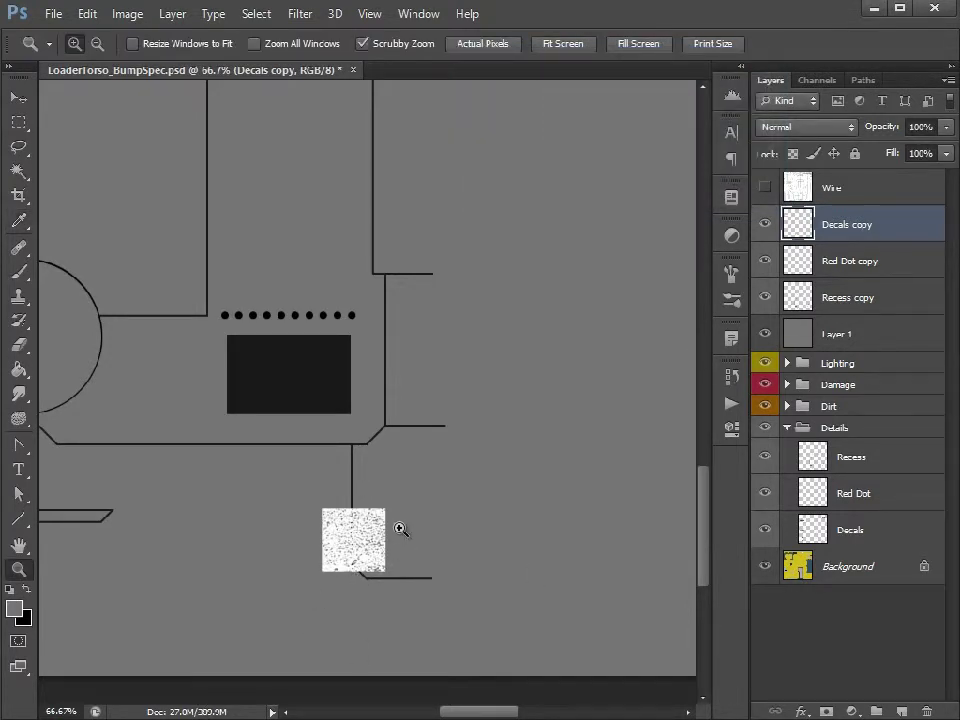
Step: Zoom back out, set Decals copy opacity to 10%, collapse Details and expand the Dirt group
{"action": "left_click", "coordinate": [445, 430], "text": "alt"}
{"action": "left_click", "coordinate": [445, 430], "text": "alt"}
{"action": "left_click", "coordinate": [445, 430], "text": "alt"}
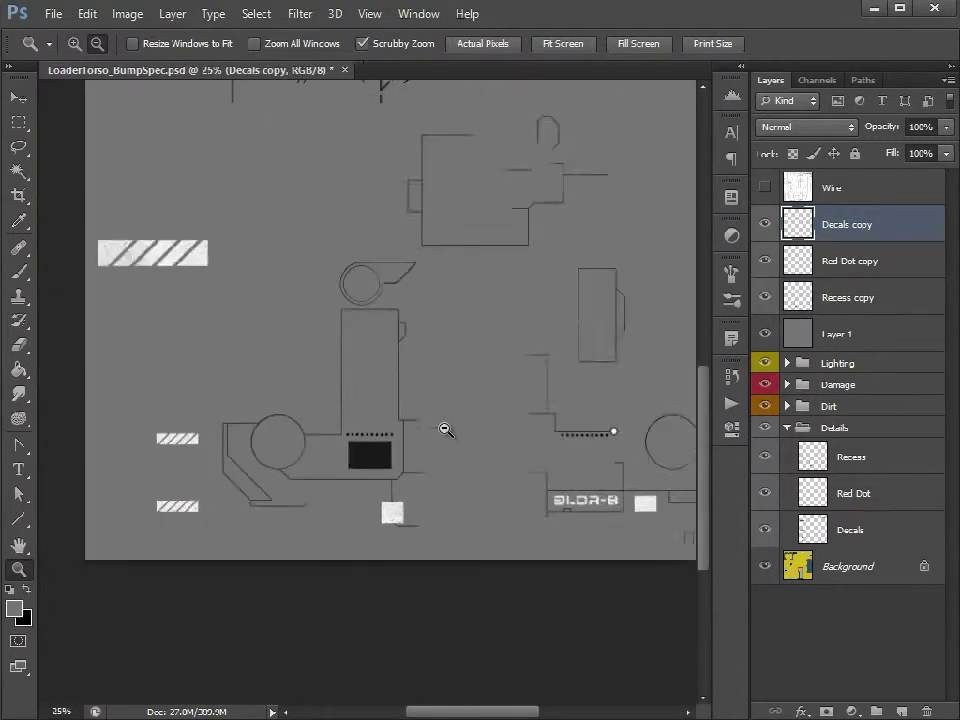
{"action": "left_click", "coordinate": [445, 430], "text": "alt"}
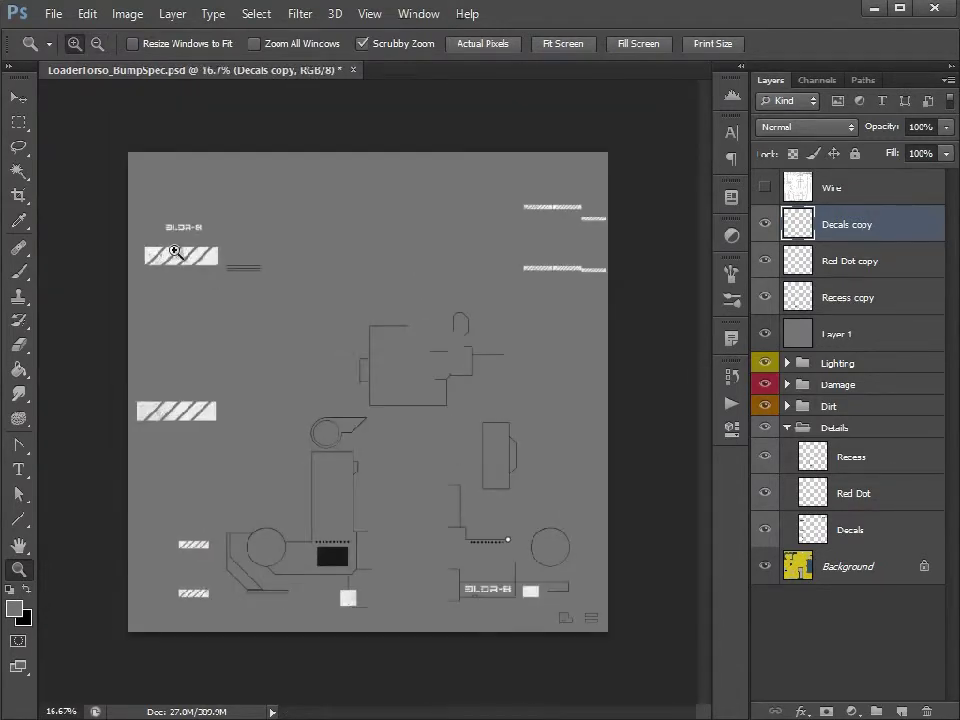
{"action": "left_click", "coordinate": [921, 125]}
{"action": "type", "text": "10"}
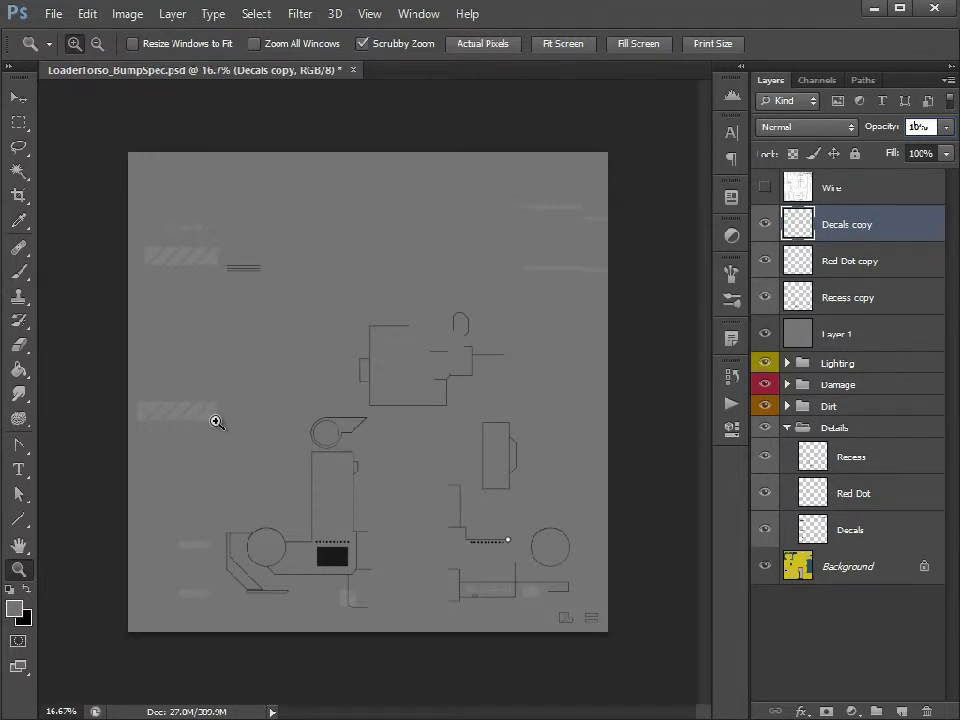
{"action": "left_click", "coordinate": [17, 118]}
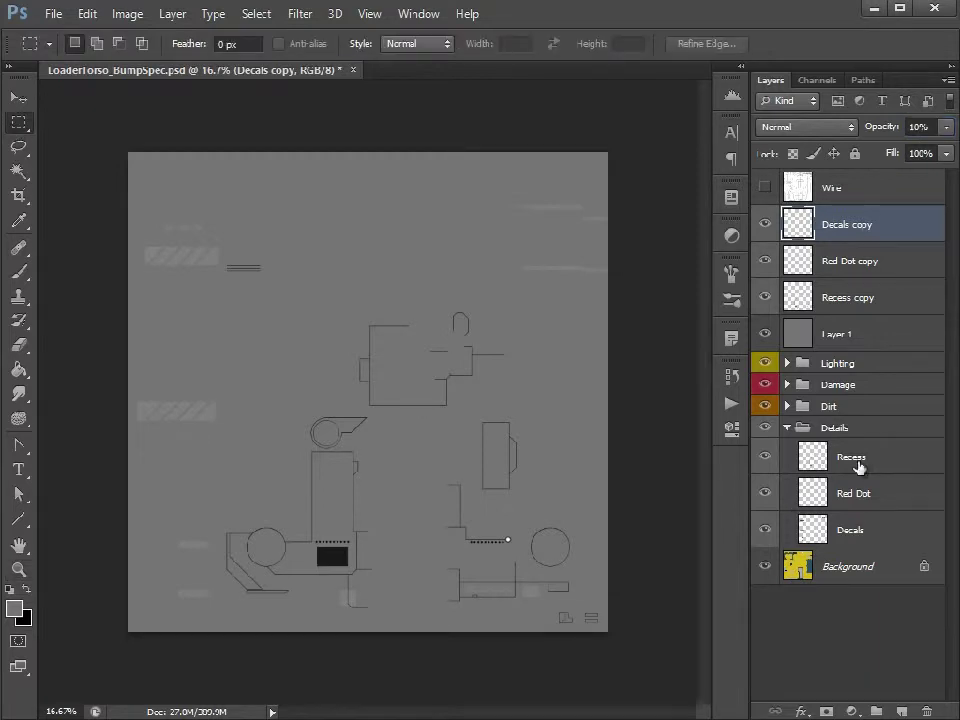
{"action": "left_click", "coordinate": [787, 427]}
{"action": "left_click", "coordinate": [787, 406]}
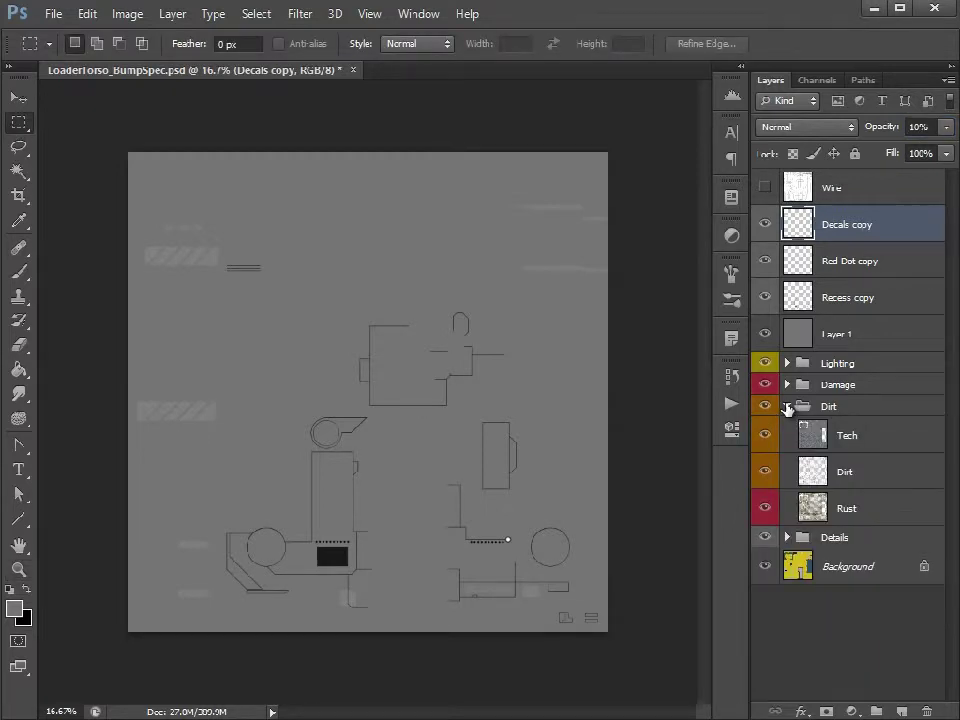
Step: Duplicate the Dirt layer, place Dirt copy above Decals copy, and collapse the Dirt group
{"action": "left_click_drag", "start_coordinate": [900, 465], "coordinate": [890, 707]}
{"action": "left_click_drag", "start_coordinate": [889, 476], "coordinate": [871, 215]}
{"action": "left_click", "coordinate": [787, 443]}
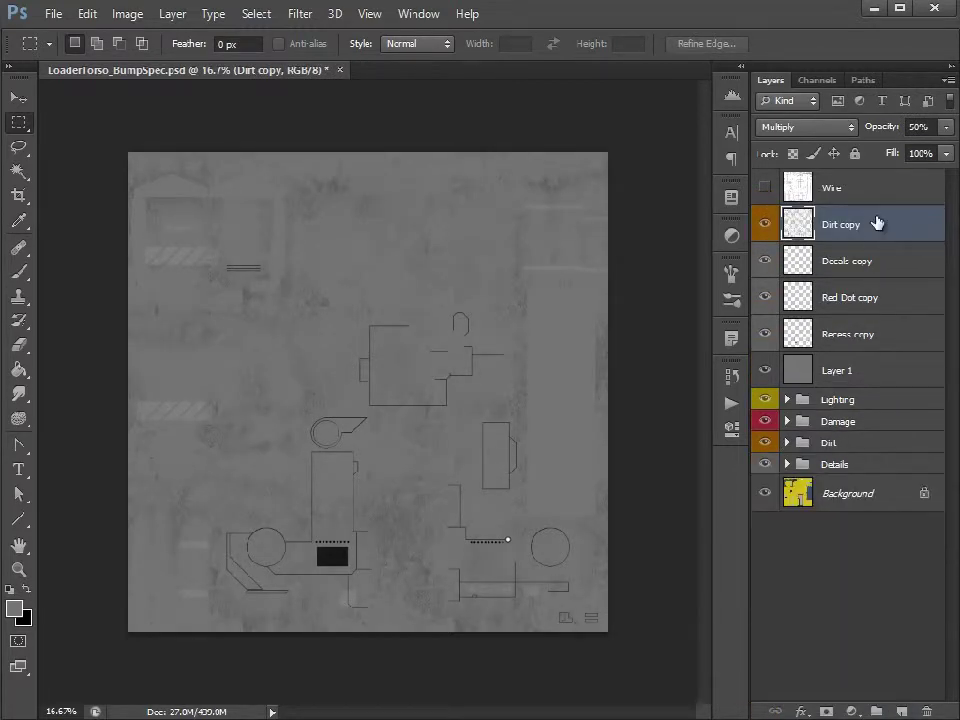
{"action": "left_click", "coordinate": [18, 569]}
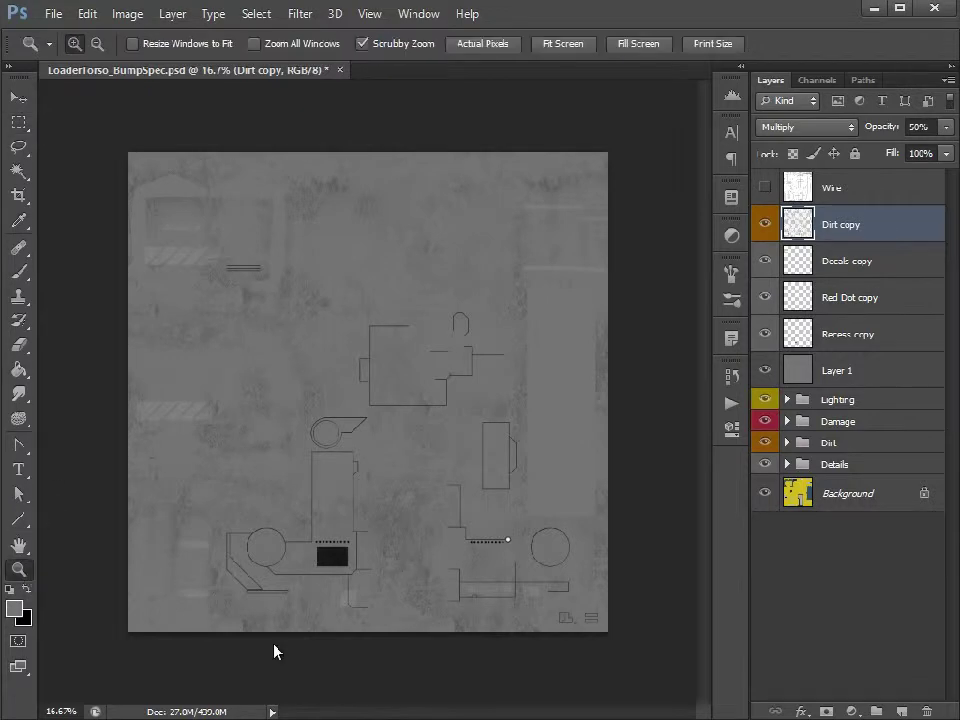
{"action": "left_click", "coordinate": [541, 656]}
{"action": "left_click", "coordinate": [270, 521]}
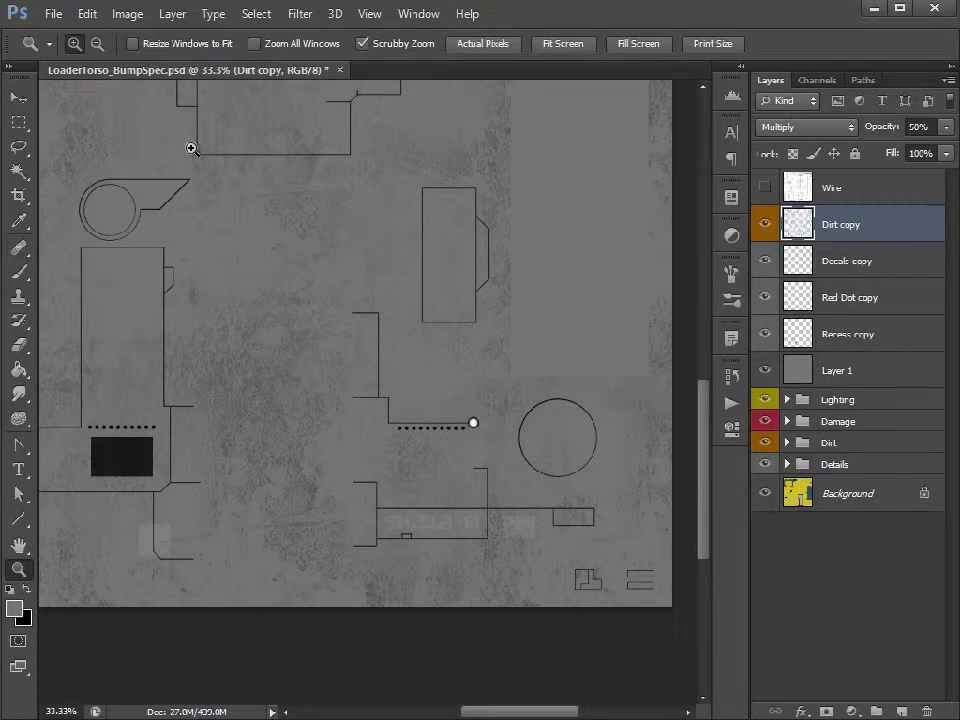
Step: Invert Dirt copy, switch its blend mode to Screen, and lower its opacity to about 20%
{"action": "left_click", "coordinate": [150, 15]}
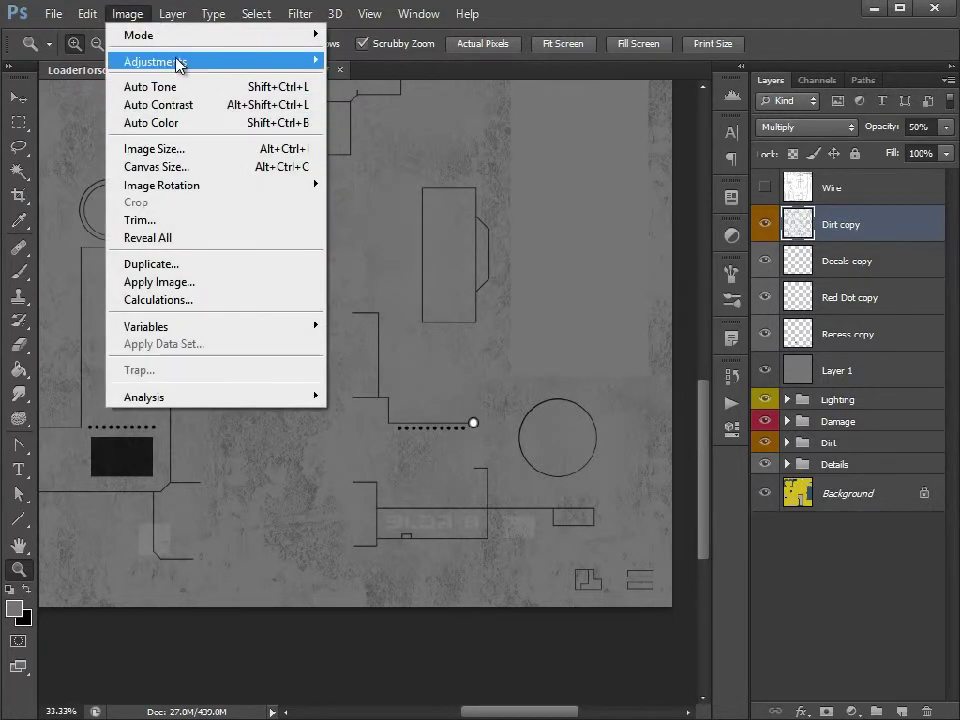
{"action": "mouse_move", "coordinate": [178, 64]}
{"action": "left_click", "coordinate": [40, 267]}
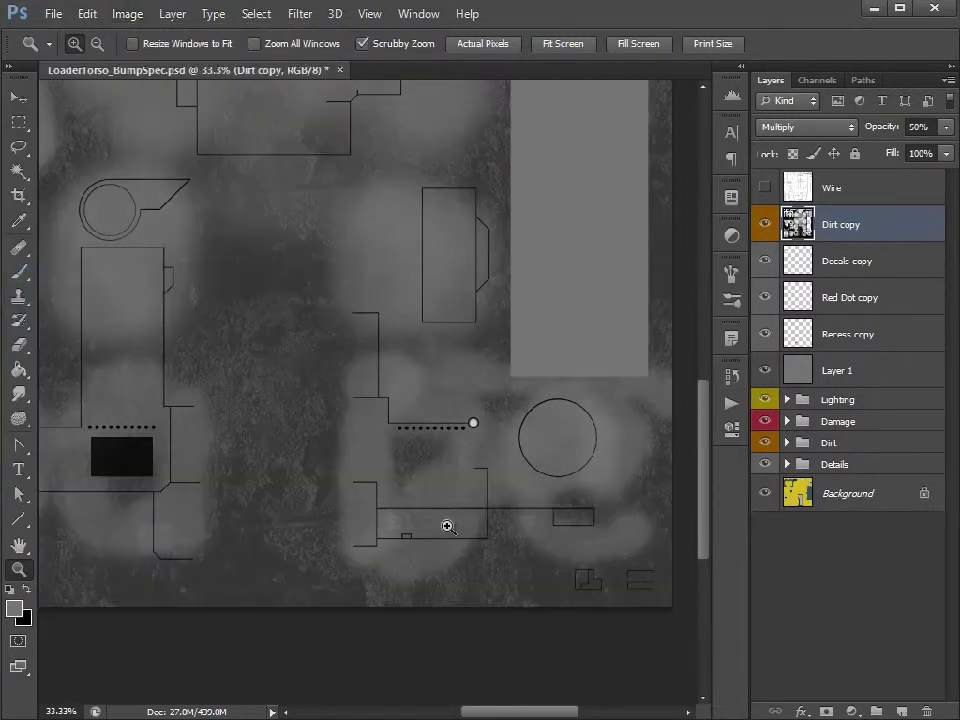
{"action": "left_click", "coordinate": [833, 126]}
{"action": "left_click", "coordinate": [790, 297]}
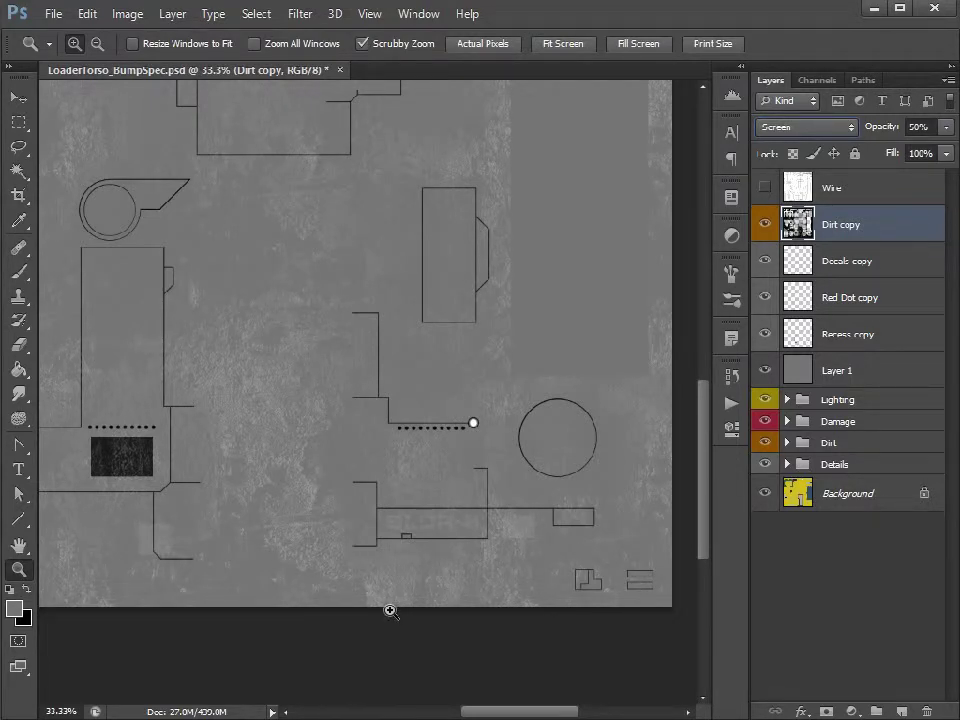
{"action": "left_click", "coordinate": [321, 261], "text": "alt"}
{"action": "left_click", "coordinate": [326, 268], "text": "alt"}
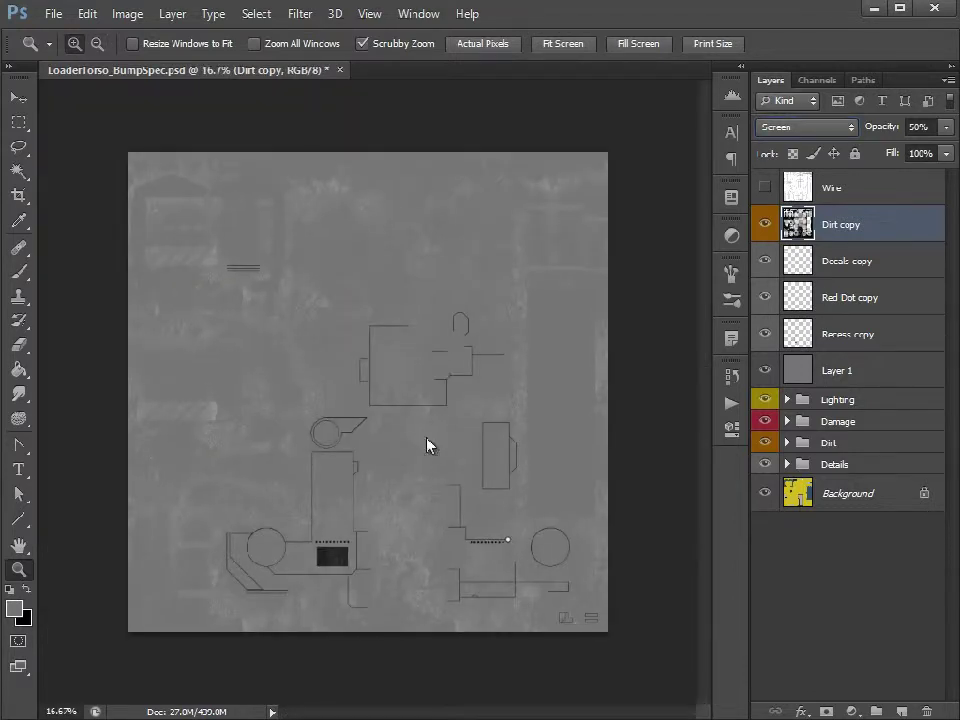
{"action": "left_click", "coordinate": [944, 127]}
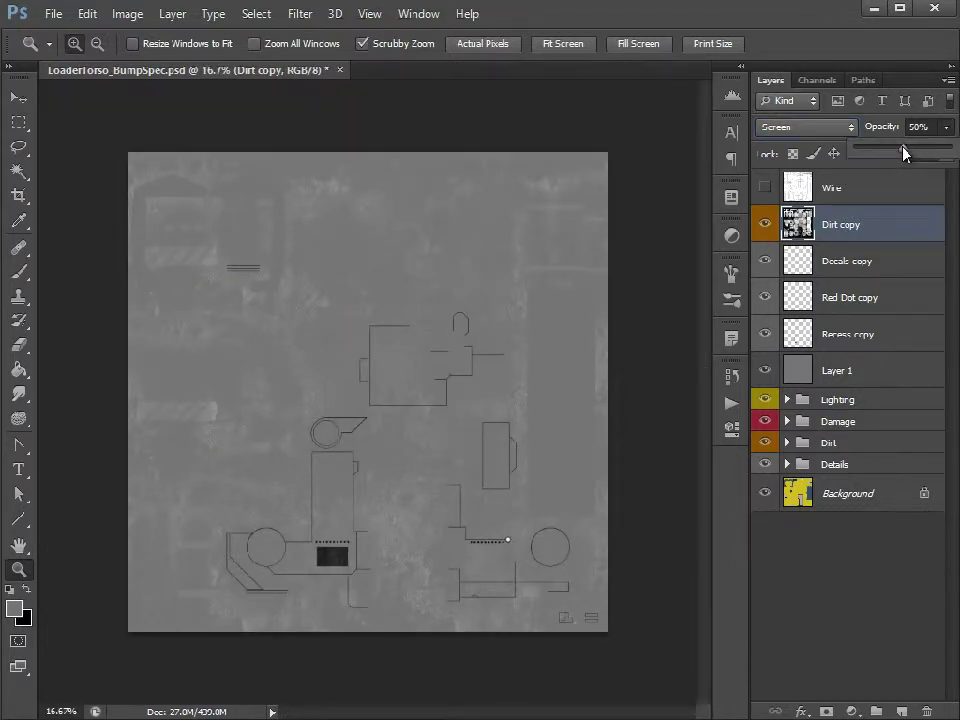
{"action": "left_click_drag", "start_coordinate": [903, 152], "coordinate": [877, 150]}
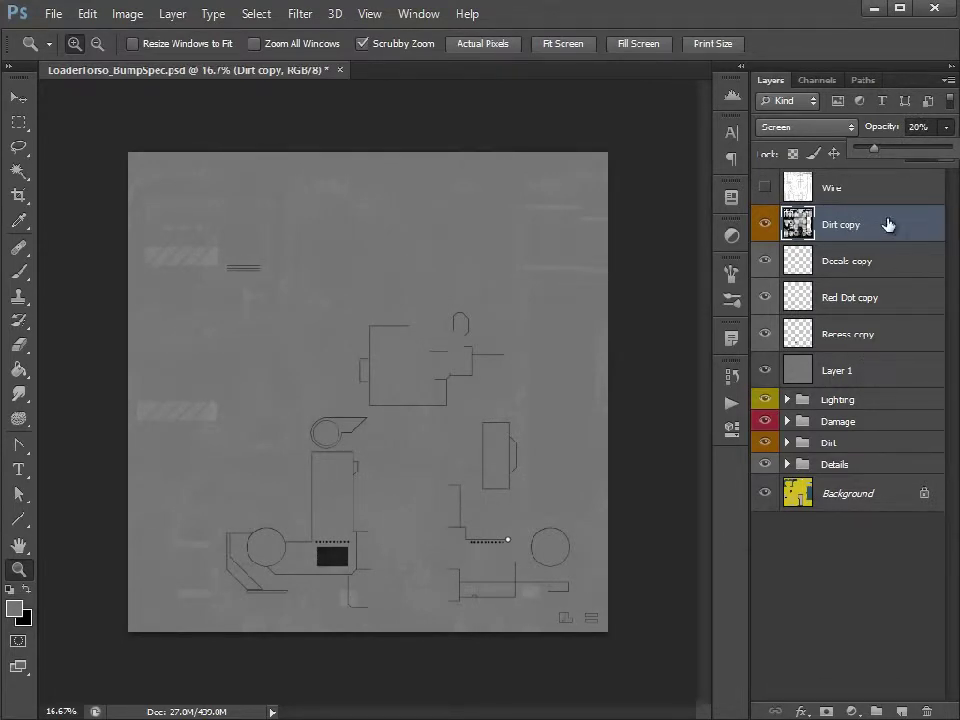
Step: Settle Dirt copy at 20%, copy Wear & Tear to the top, and hide copy 4's Inner Glow
{"action": "left_click", "coordinate": [930, 505]}
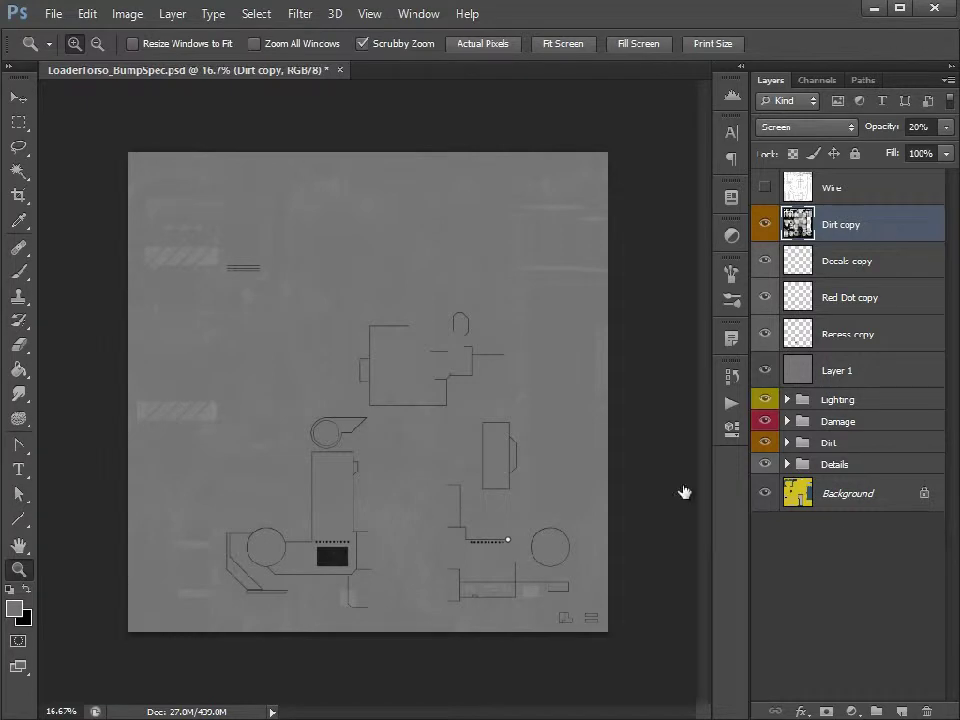
{"action": "left_click", "coordinate": [787, 421]}
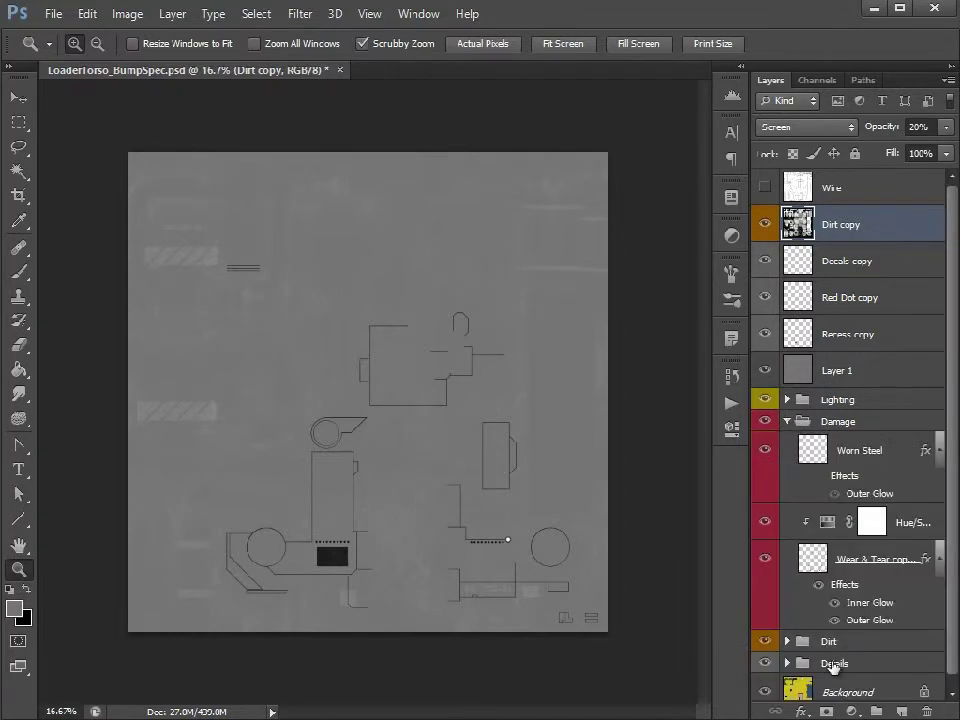
{"action": "left_click", "coordinate": [903, 577]}
{"action": "left_click_drag", "start_coordinate": [903, 577], "coordinate": [860, 215]}
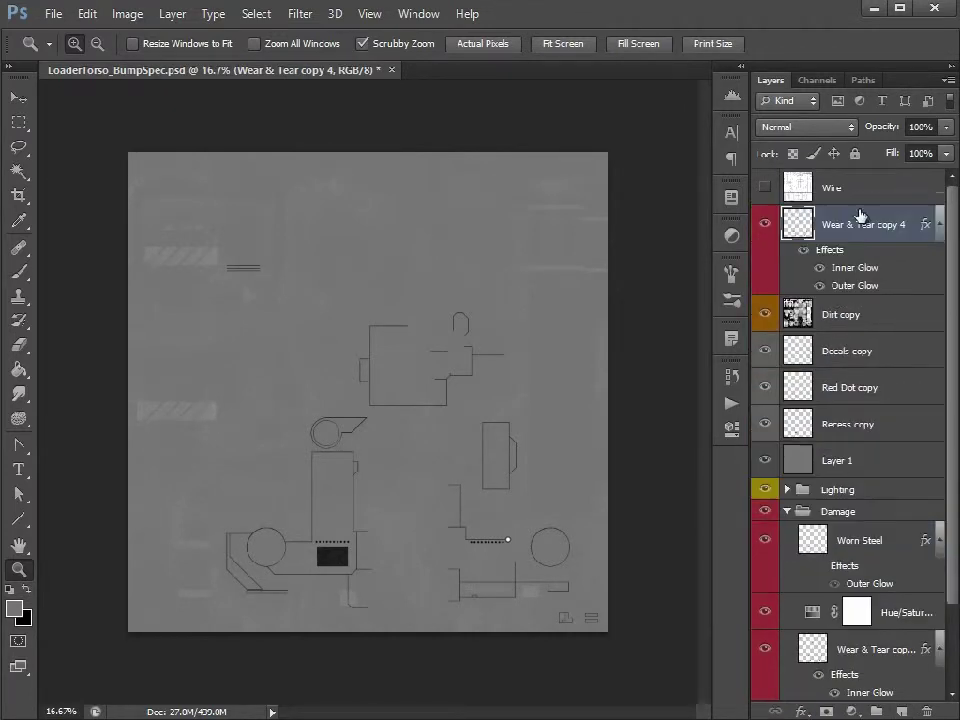
{"action": "left_click", "coordinate": [787, 511]}
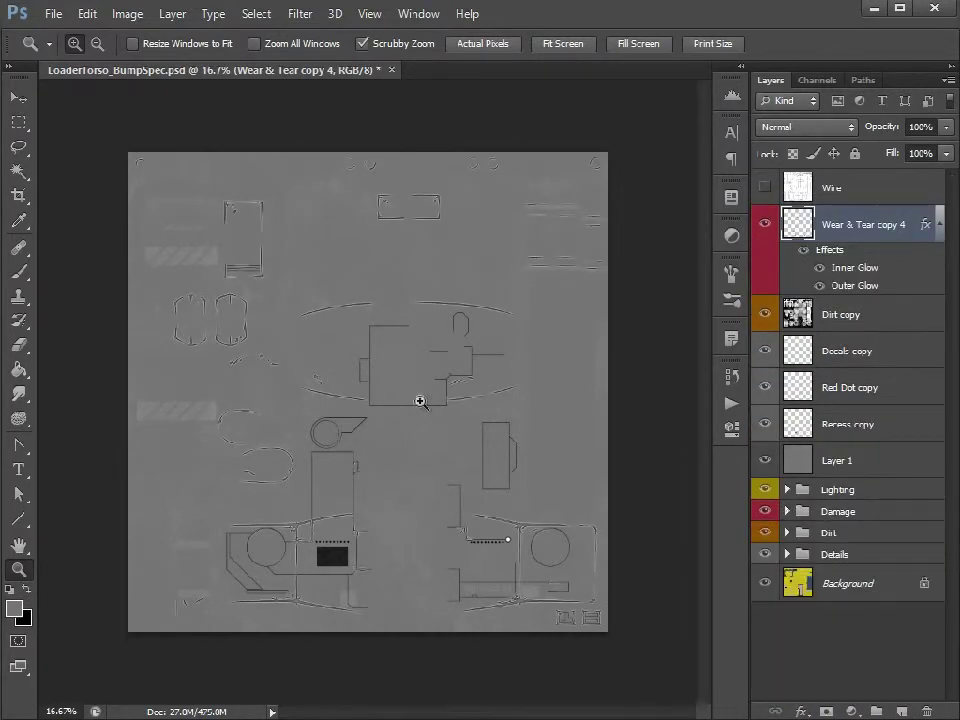
{"action": "left_click_drag", "start_coordinate": [561, 634], "coordinate": [463, 590]}
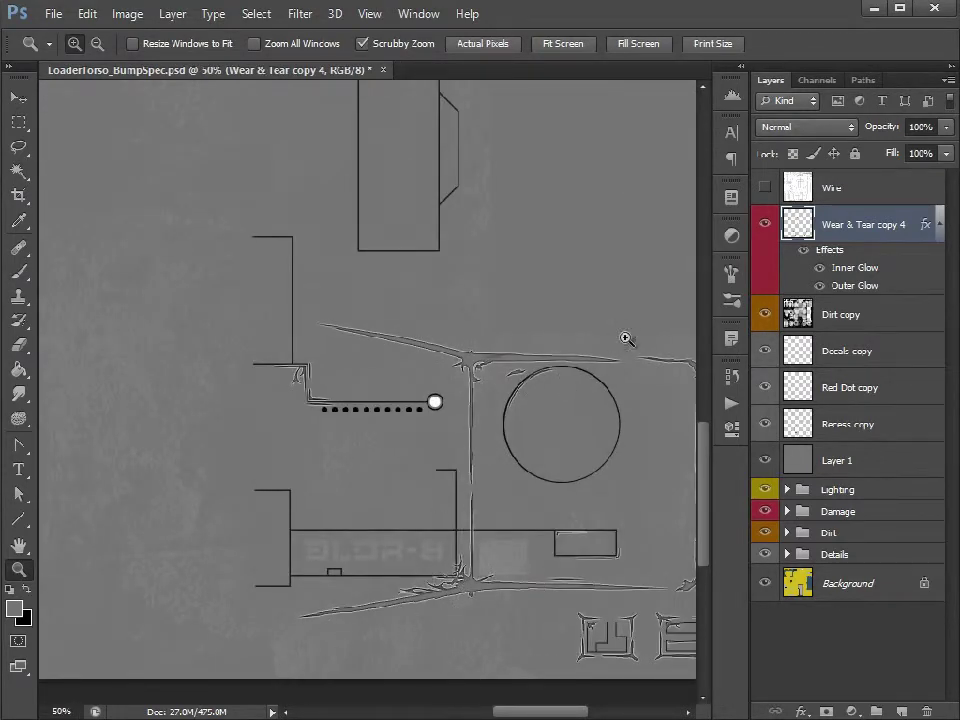
{"action": "left_click", "coordinate": [820, 267]}
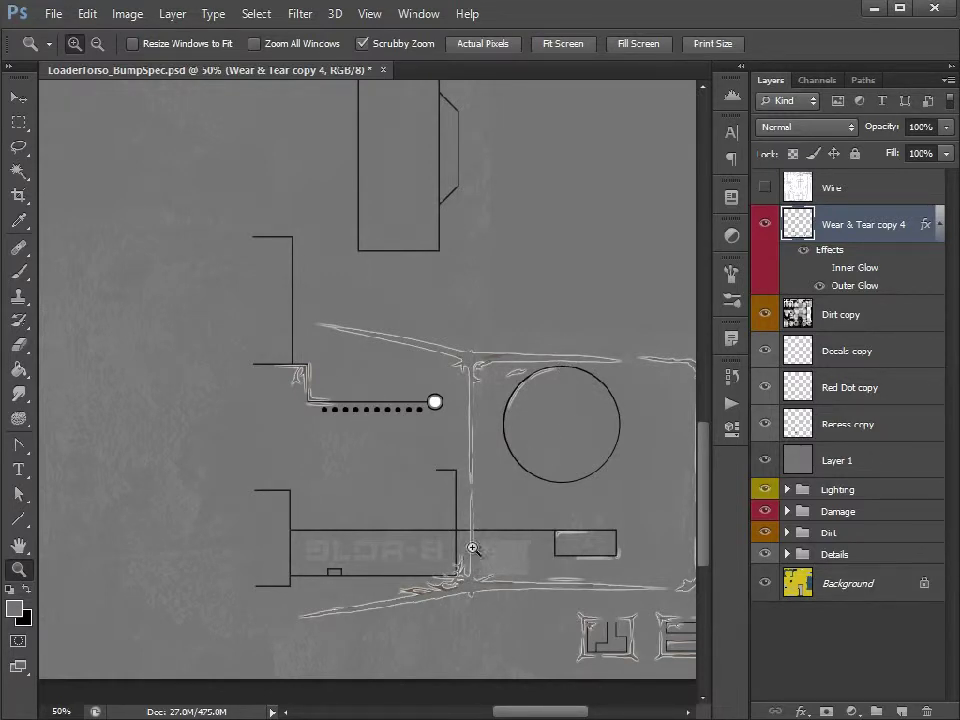
Step: Rasterize the layer style of Wear & Tear copy 4 and apply Legacy Brightness/Contrast at 100/-100
{"action": "right_click", "coordinate": [841, 226]}
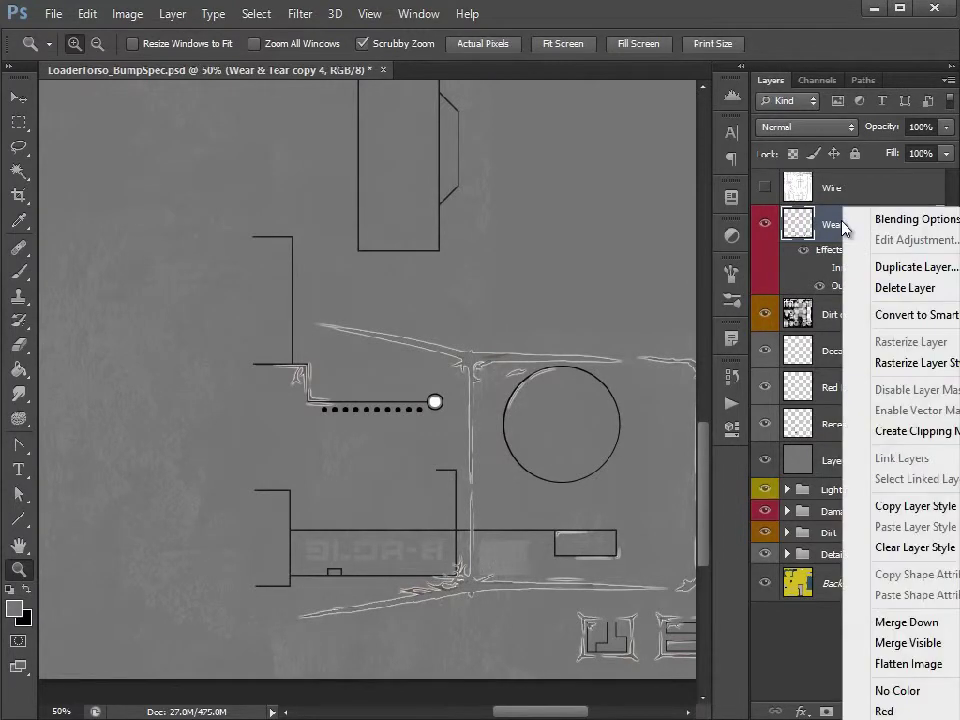
{"action": "left_click", "coordinate": [910, 364]}
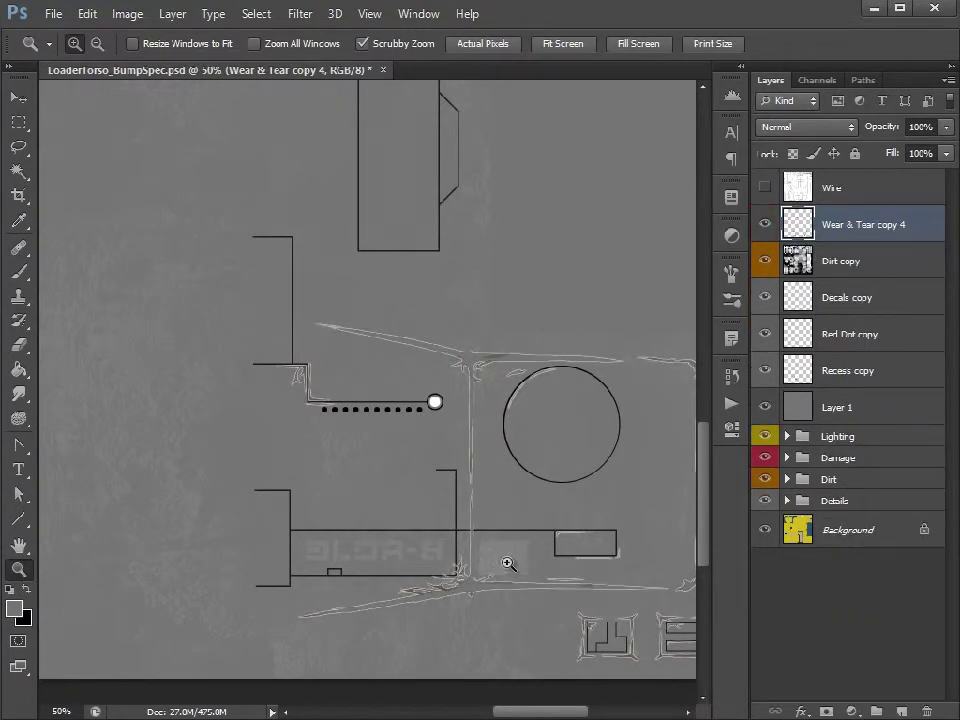
{"action": "left_click", "coordinate": [127, 14]}
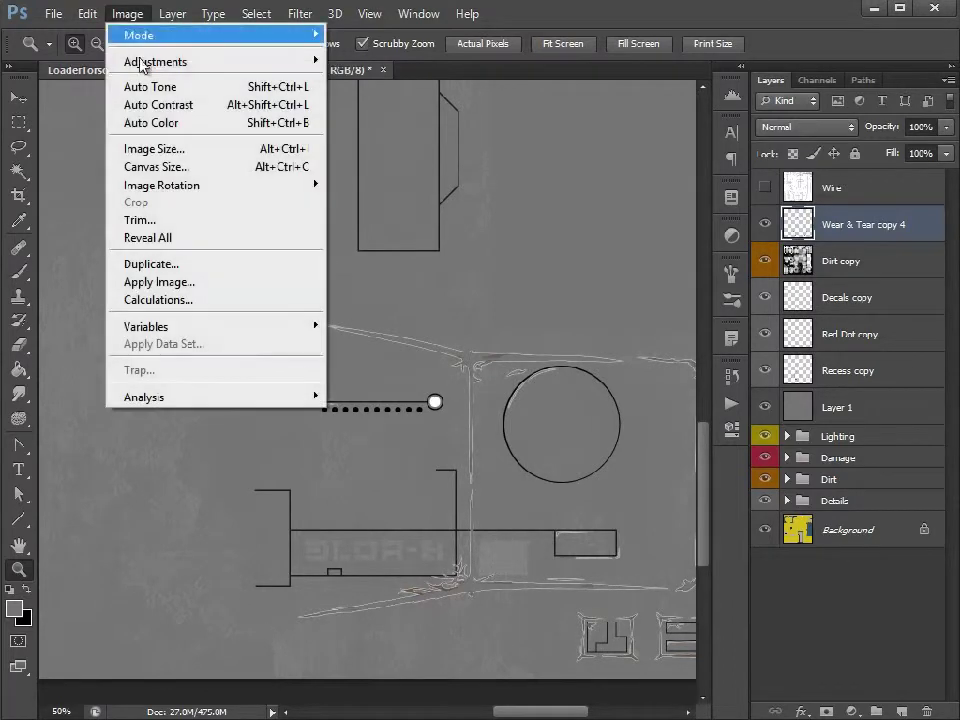
{"action": "mouse_move", "coordinate": [150, 61]}
{"action": "left_click", "coordinate": [50, 60]}
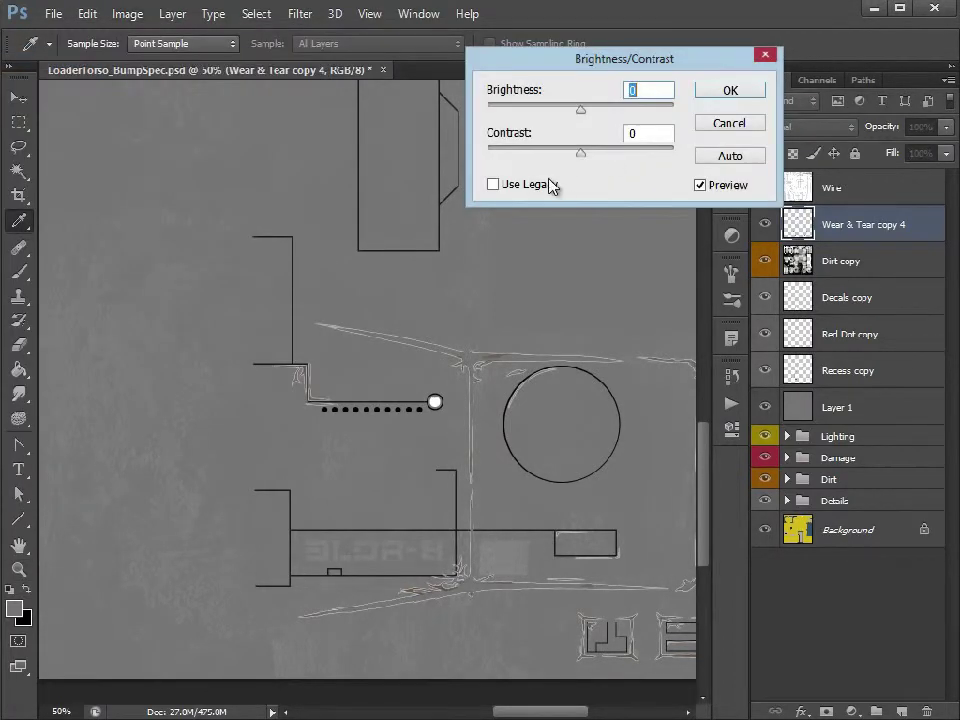
{"action": "left_click", "coordinate": [551, 185]}
{"action": "left_click_drag", "start_coordinate": [580, 110], "coordinate": [675, 110]}
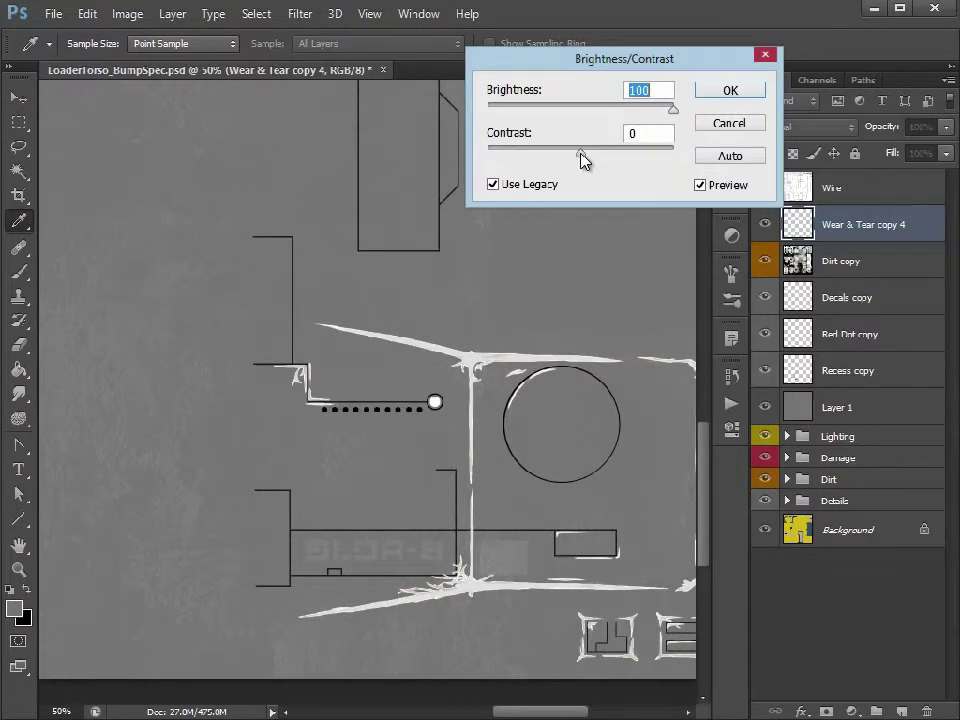
{"action": "left_click_drag", "start_coordinate": [582, 153], "coordinate": [440, 163]}
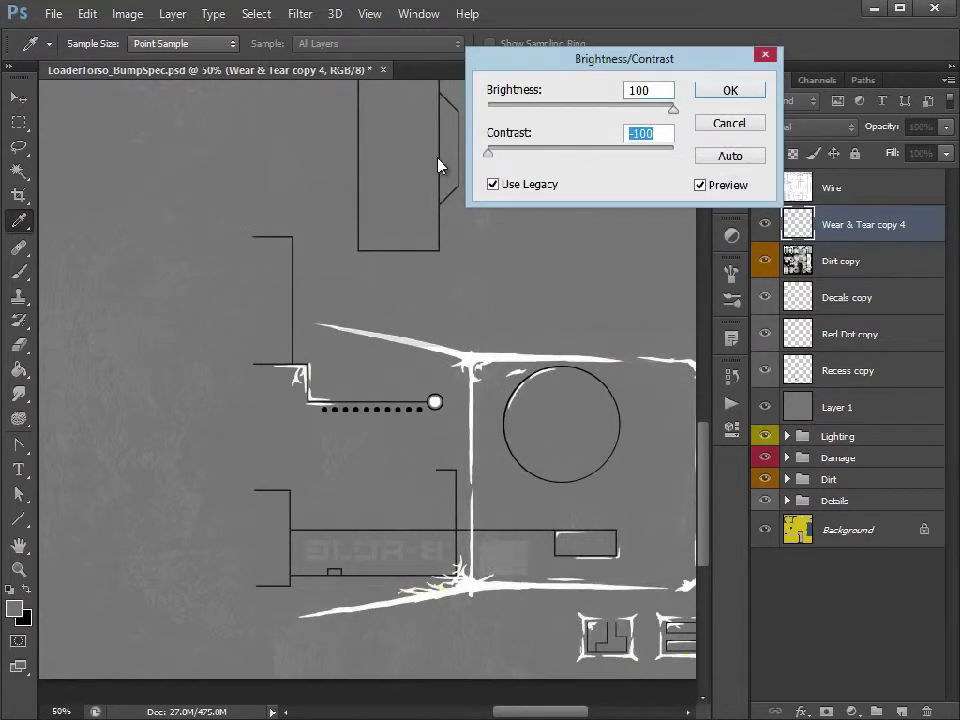
{"action": "left_click", "coordinate": [730, 92]}
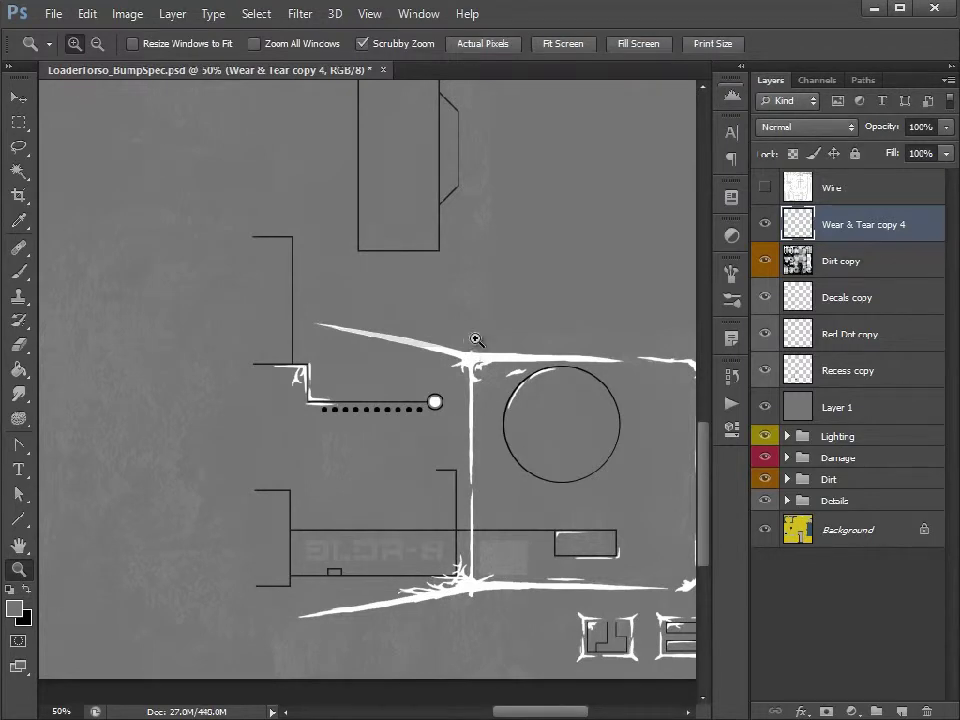
Step: Invert the layer to black strokes and set its opacity to 15%
{"action": "left_click", "coordinate": [127, 13]}
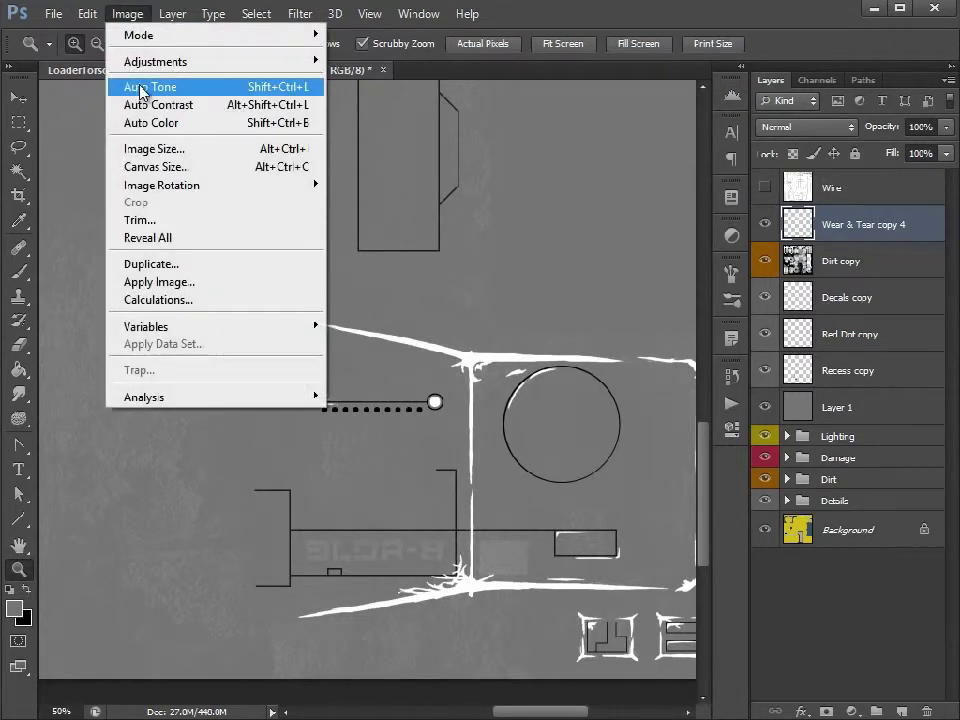
{"action": "left_click", "coordinate": [40, 270]}
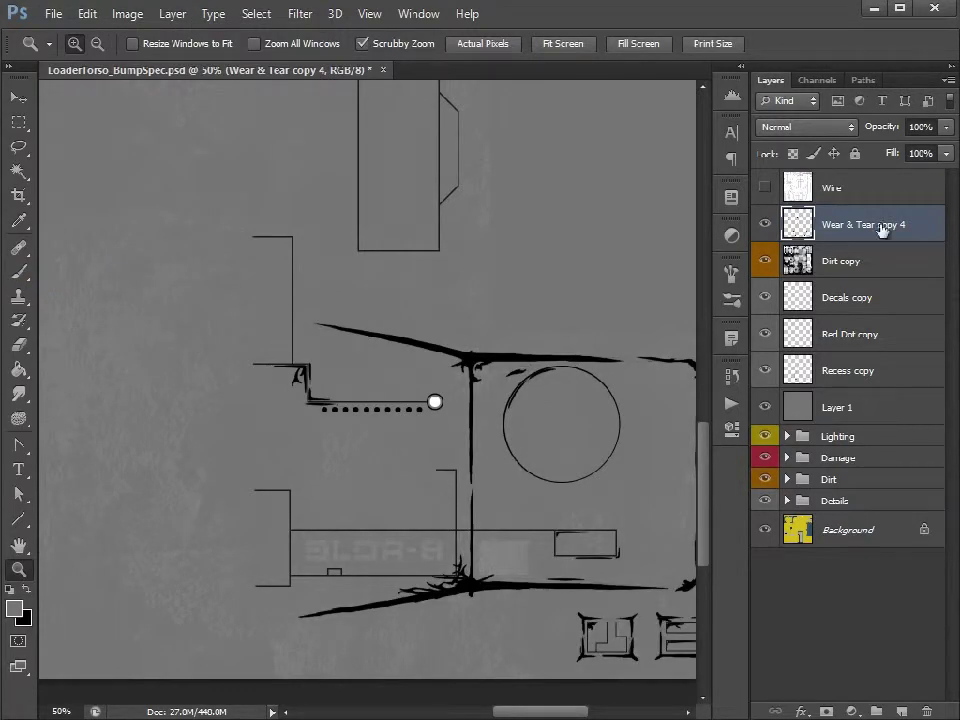
{"action": "left_click", "coordinate": [946, 127]}
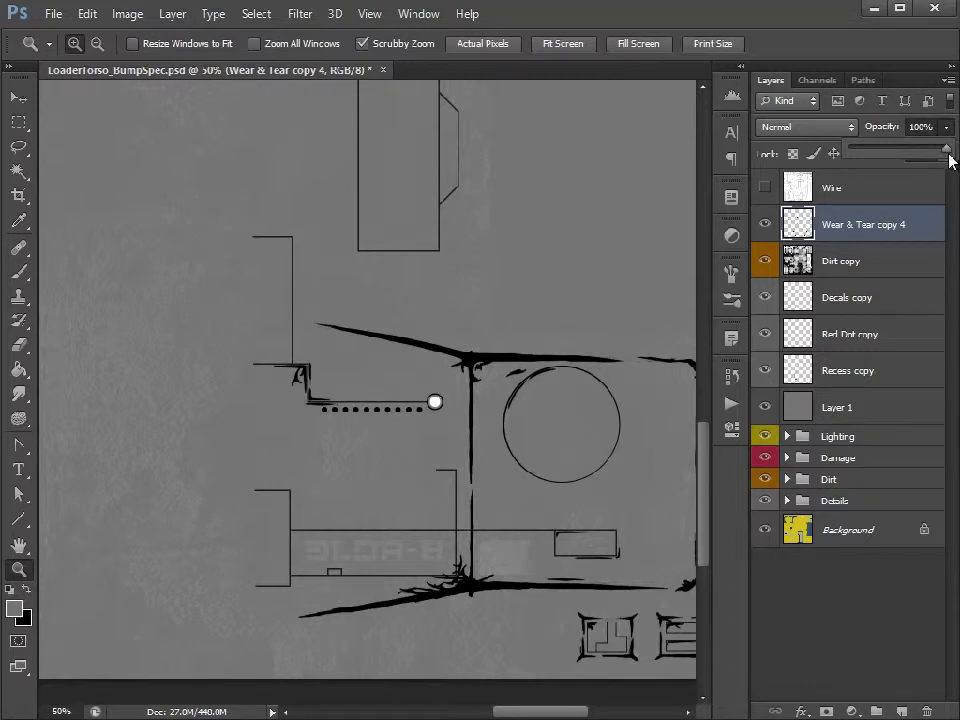
{"action": "mouse_move", "coordinate": [947, 150]}
{"action": "left_mouse_down"}
{"action": "mouse_move", "coordinate": [849, 150]}
{"action": "mouse_move", "coordinate": [867, 151]}
{"action": "left_mouse_up"}
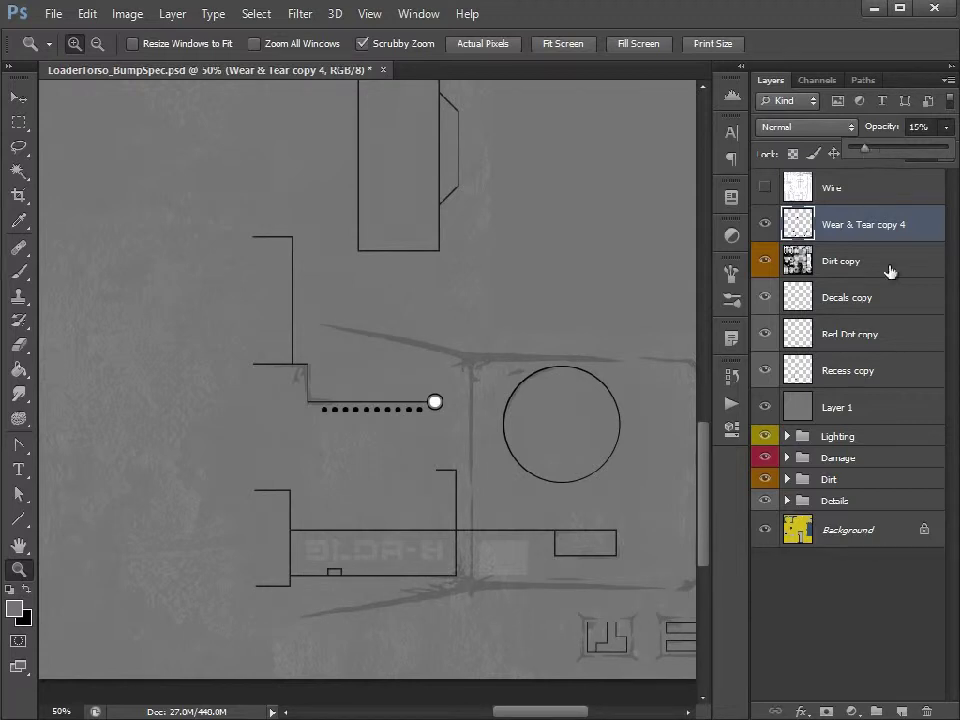
{"action": "left_click", "coordinate": [885, 228]}
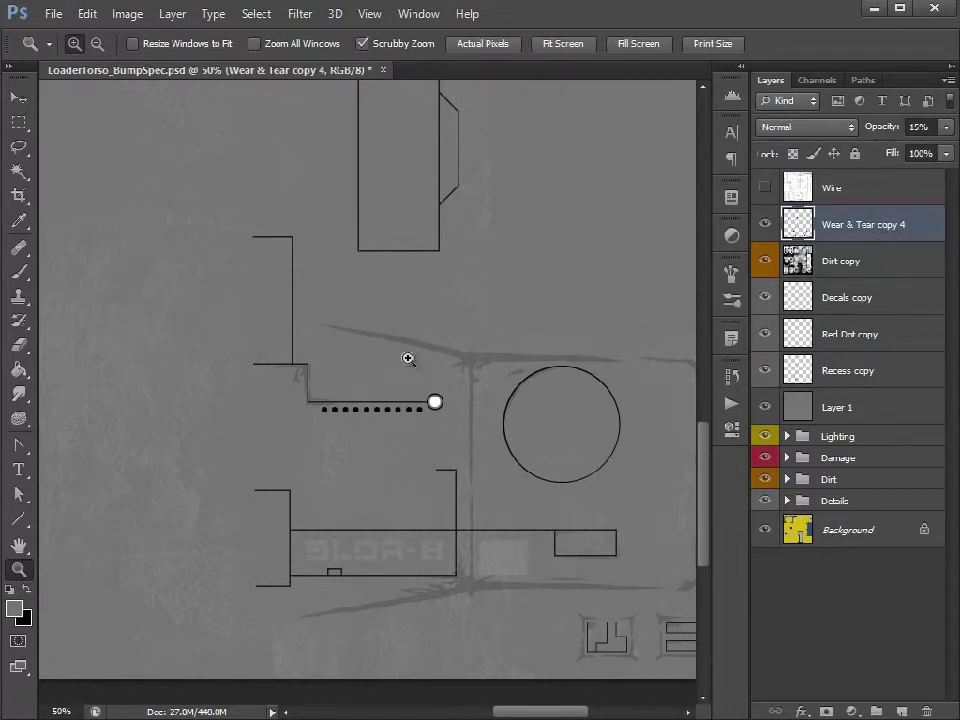
{"action": "key", "text": "ctrl+minus"}
{"action": "key", "text": "ctrl+minus"}
{"action": "key", "text": "ctrl+minus"}
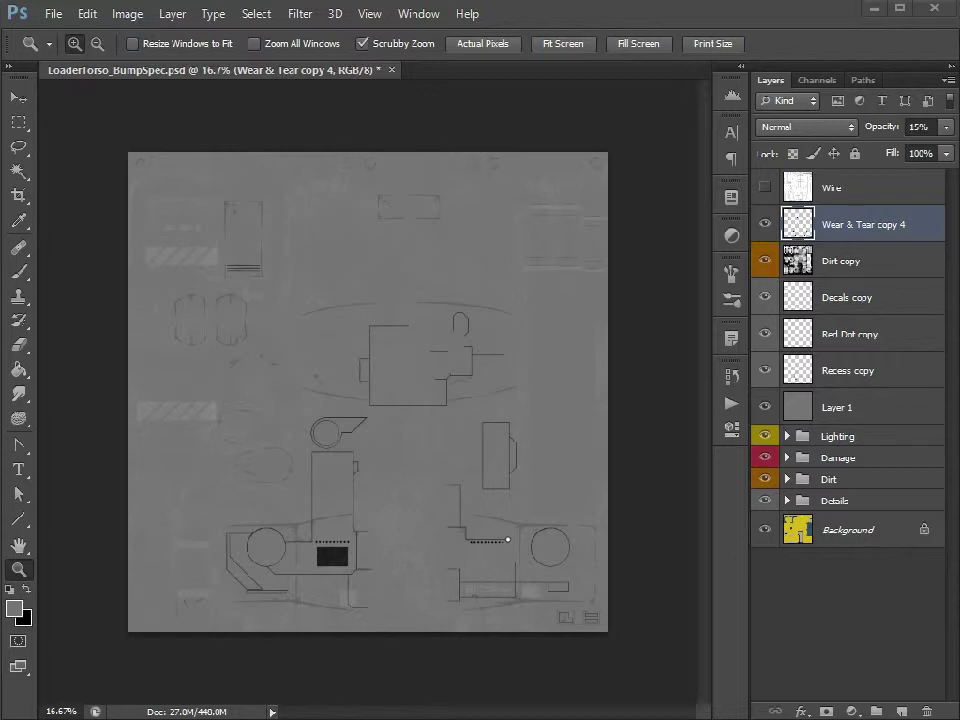
{"action": "left_click_drag", "start_coordinate": [563, 5], "coordinate": [575, 68]}
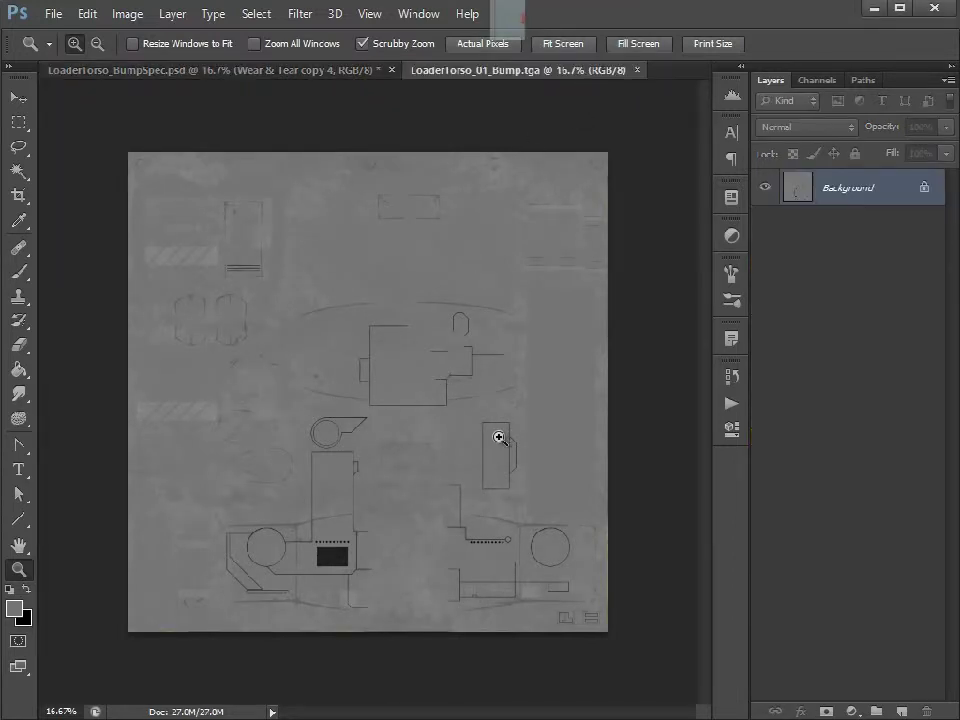
{"action": "left_click", "coordinate": [339, 80]}
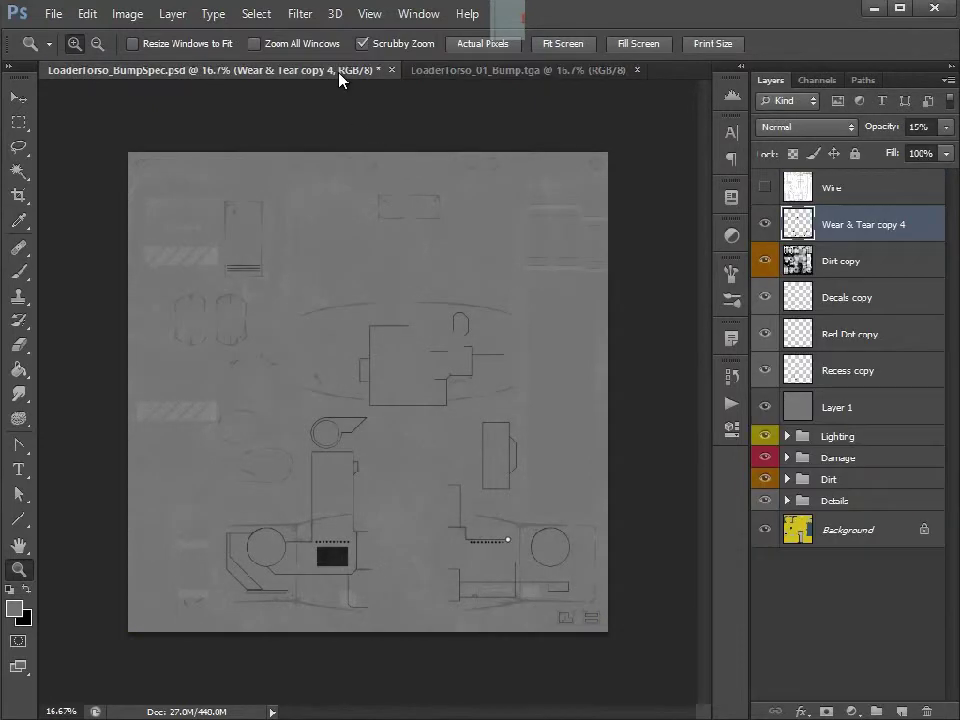
{"action": "left_click", "coordinate": [495, 70]}
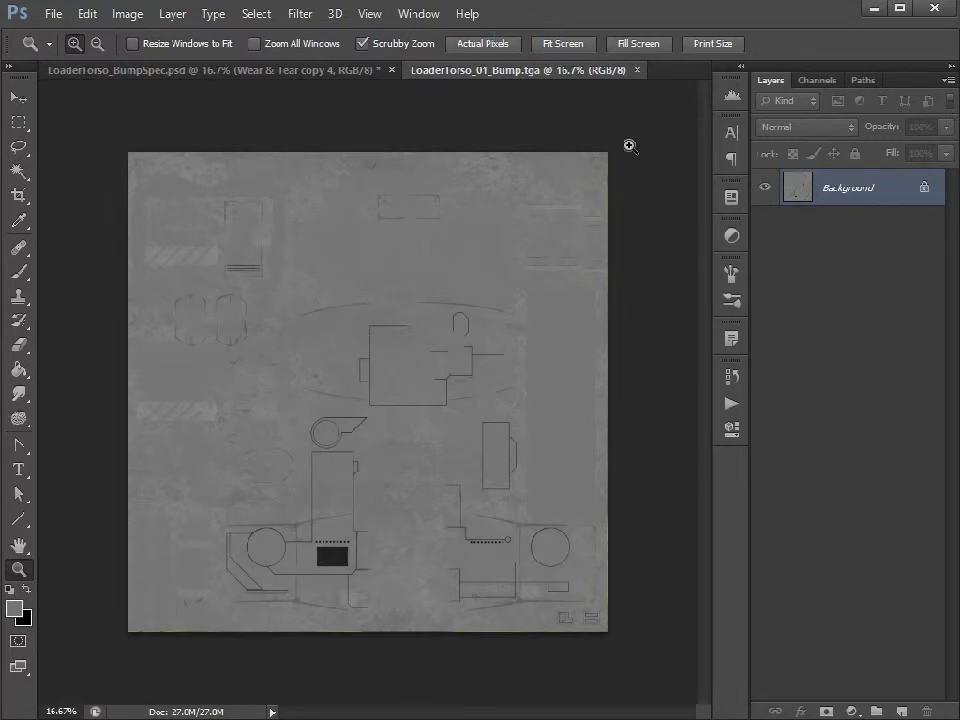
{"action": "left_click", "coordinate": [637, 70]}
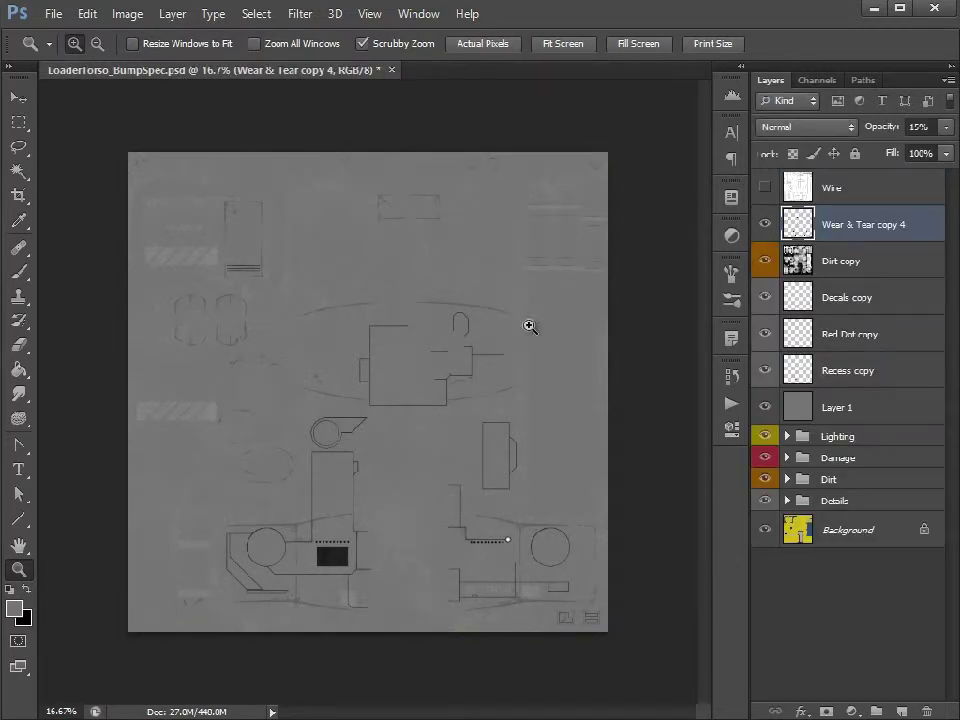
Step: Group Wear & Tear copy 4 through Layer 1 as 'Bump' and hide that group
{"action": "left_click", "coordinate": [853, 402], "text": "shift"}
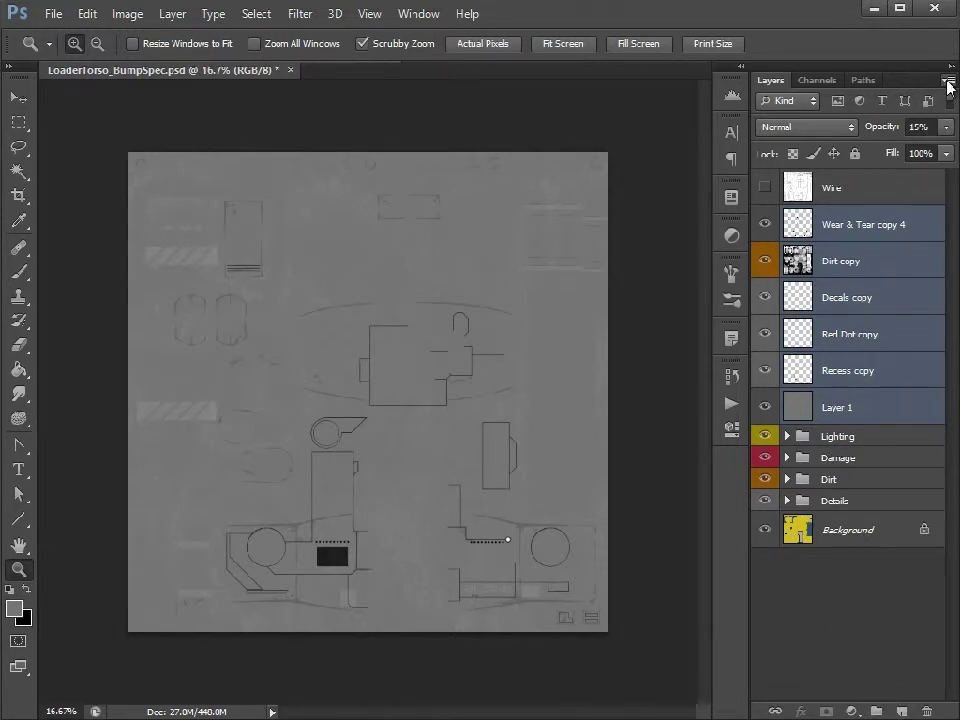
{"action": "key", "text": "ctrl+g"}
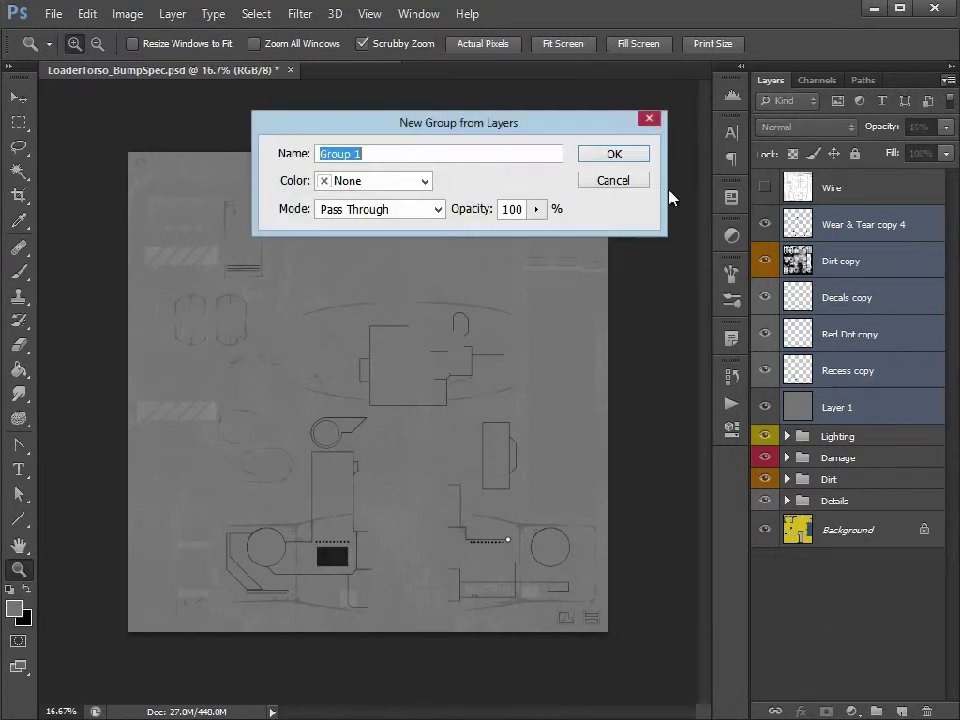
{"action": "type", "text": "Bum"}
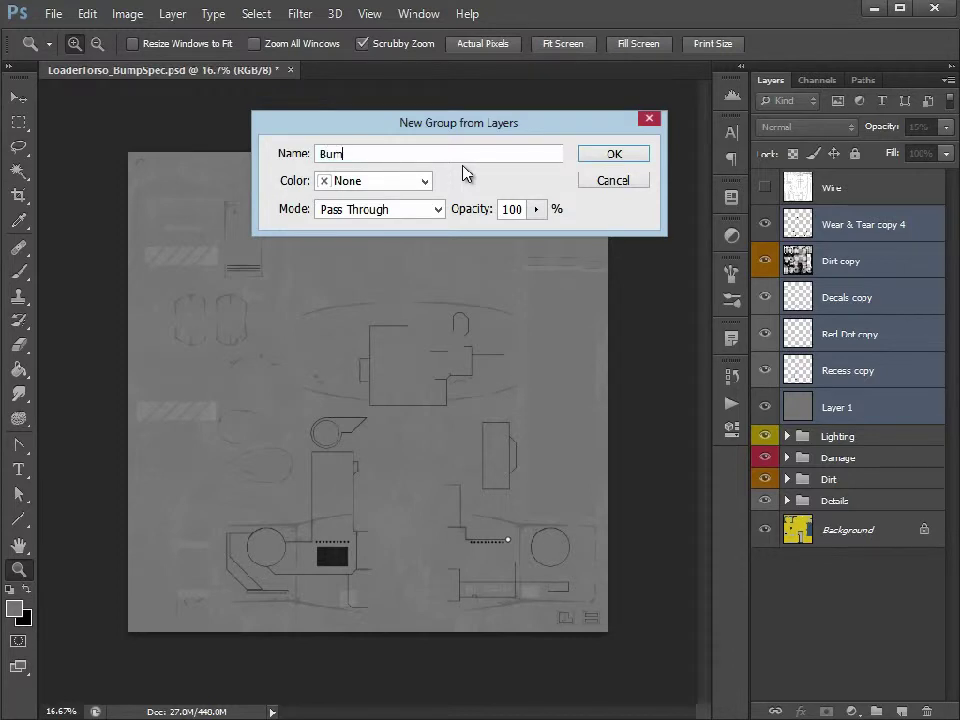
{"action": "type", "text": "p"}
{"action": "key", "text": "Return"}
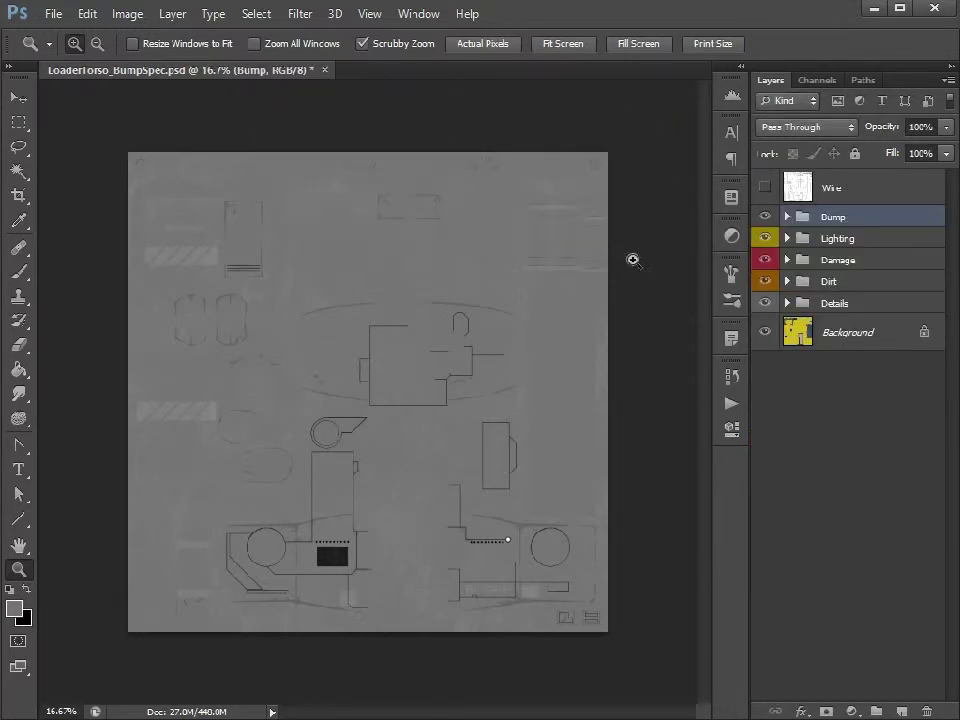
{"action": "left_click", "coordinate": [765, 218]}
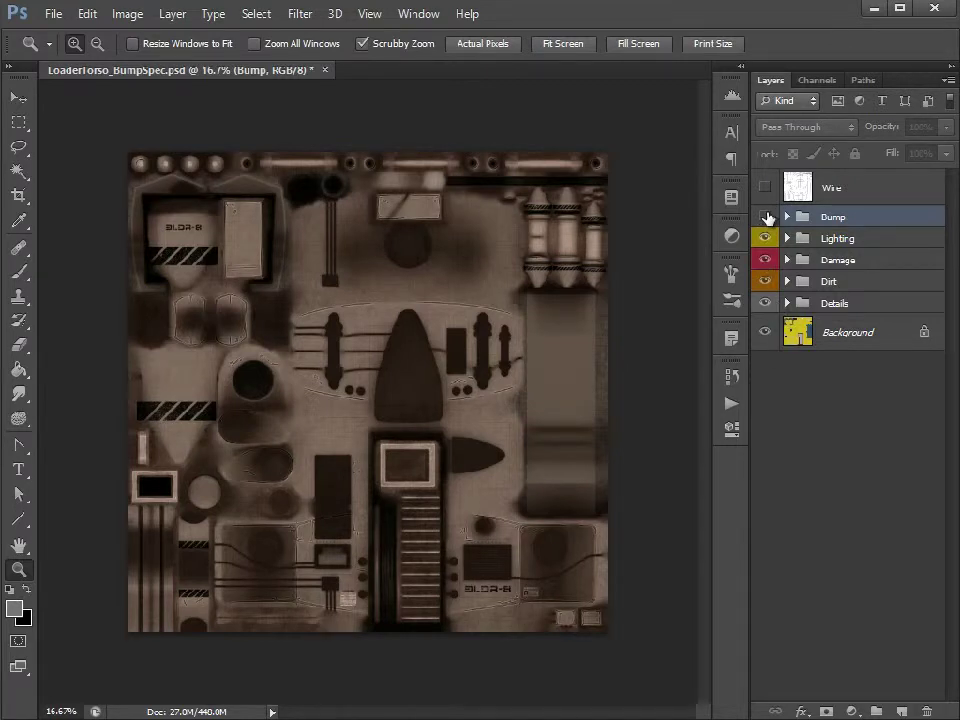
Step: Expand the Damage group and toggle its Hue/Saturation adjustment to compare the colours
{"action": "left_click", "coordinate": [767, 218]}
{"action": "left_click", "coordinate": [767, 218]}
{"action": "left_click", "coordinate": [788, 303]}
{"action": "left_click", "coordinate": [788, 303]}
{"action": "left_click", "coordinate": [787, 281]}
{"action": "left_click", "coordinate": [787, 281]}
{"action": "left_click", "coordinate": [787, 260]}
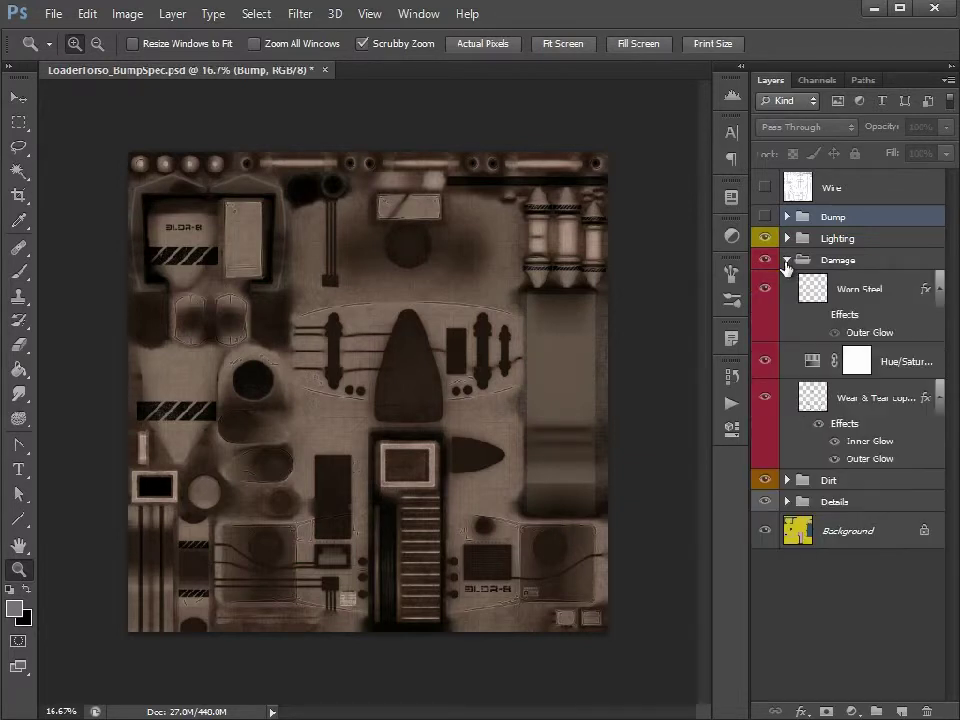
{"action": "left_click", "coordinate": [907, 362]}
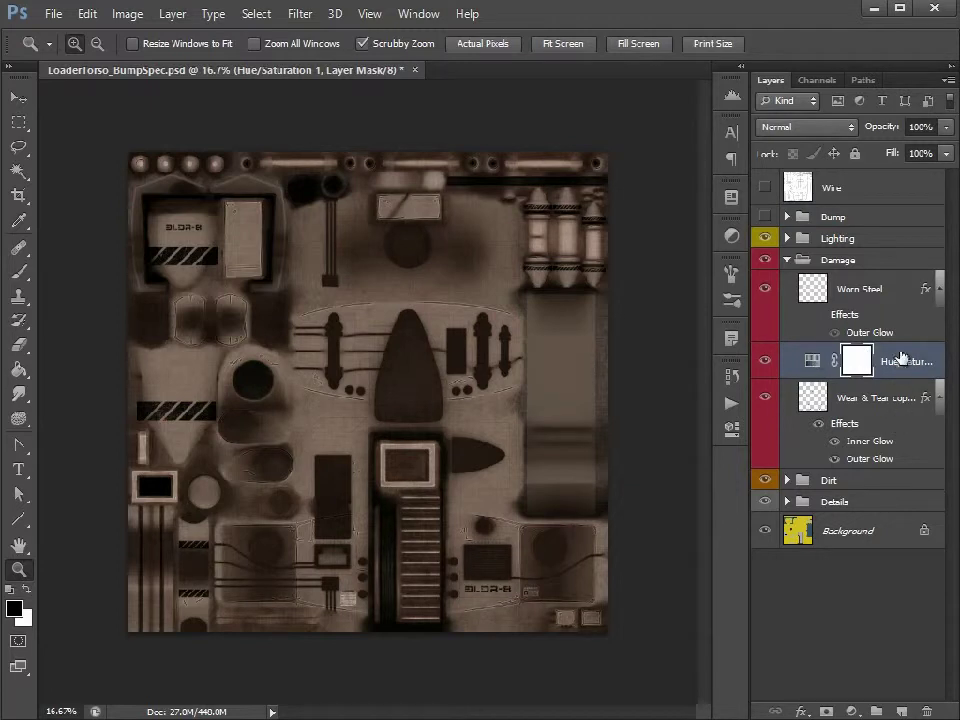
{"action": "left_click", "coordinate": [765, 360]}
{"action": "left_click", "coordinate": [765, 360]}
Step: Clip the Hue/Saturation adjustment to the Wear & Tear layer beneath it
{"action": "left_click", "coordinate": [863, 398]}
{"action": "left_click", "coordinate": [897, 360]}
{"action": "left_click", "coordinate": [887, 399]}
{"action": "left_click", "coordinate": [897, 366]}
{"action": "key", "text": "alt"}
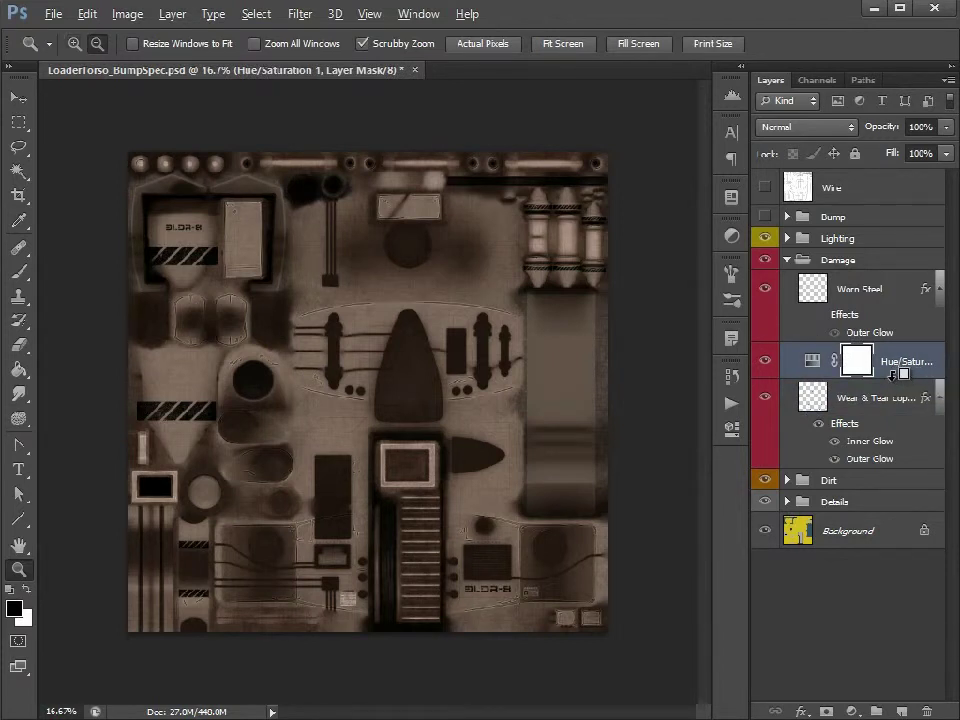
{"action": "left_click", "coordinate": [891, 377], "text": "alt"}
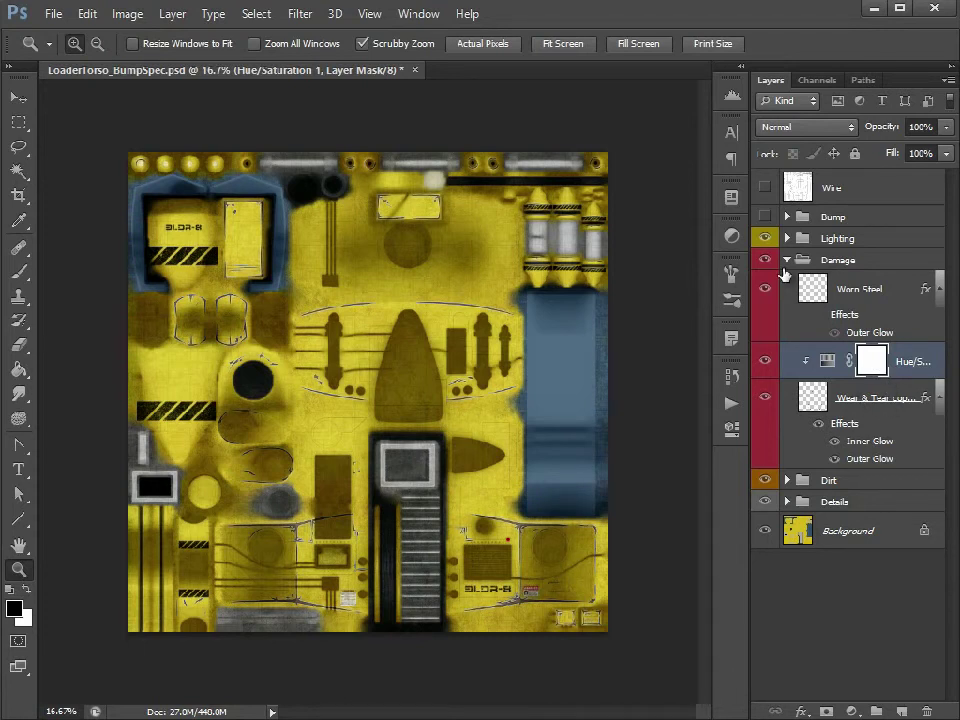
{"action": "key", "text": "alt"}
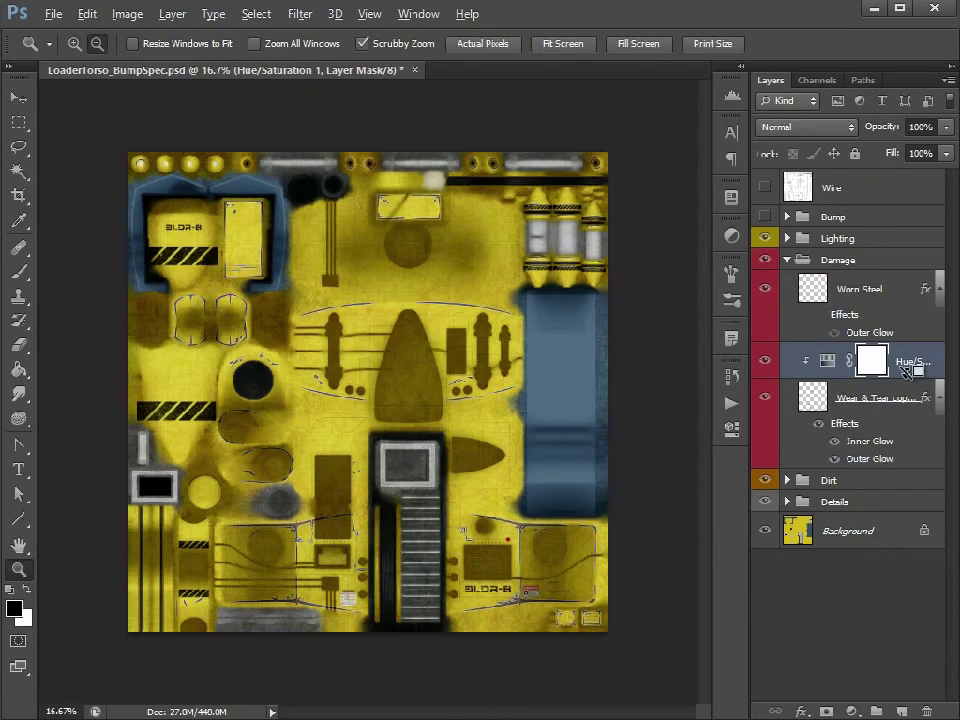